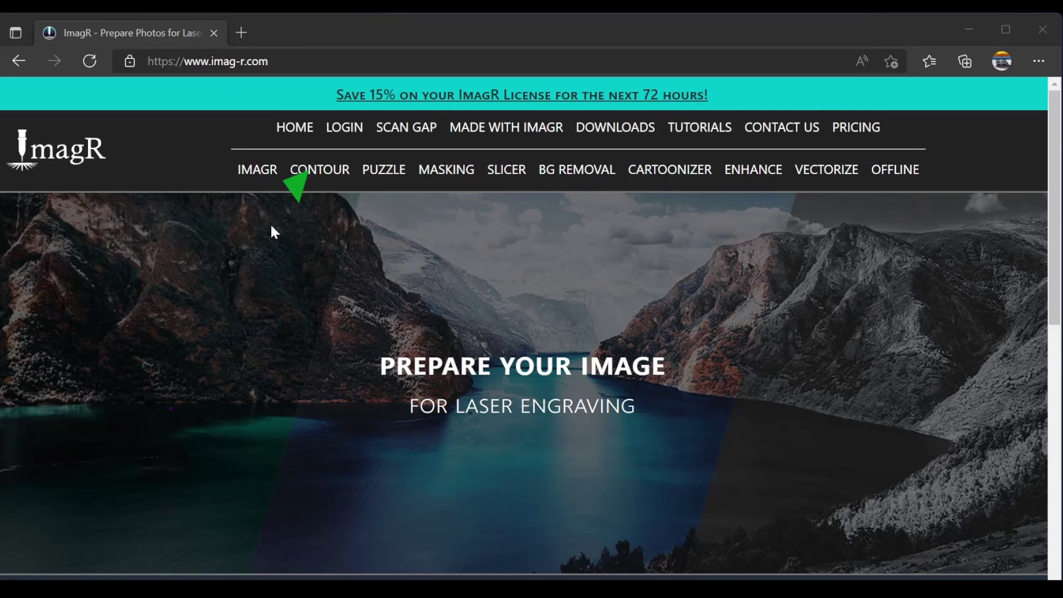
- Upload the DaddysGlasses photo from Downloads into the ImagR editor
{"action": "left_click", "coordinate": [256, 176]}
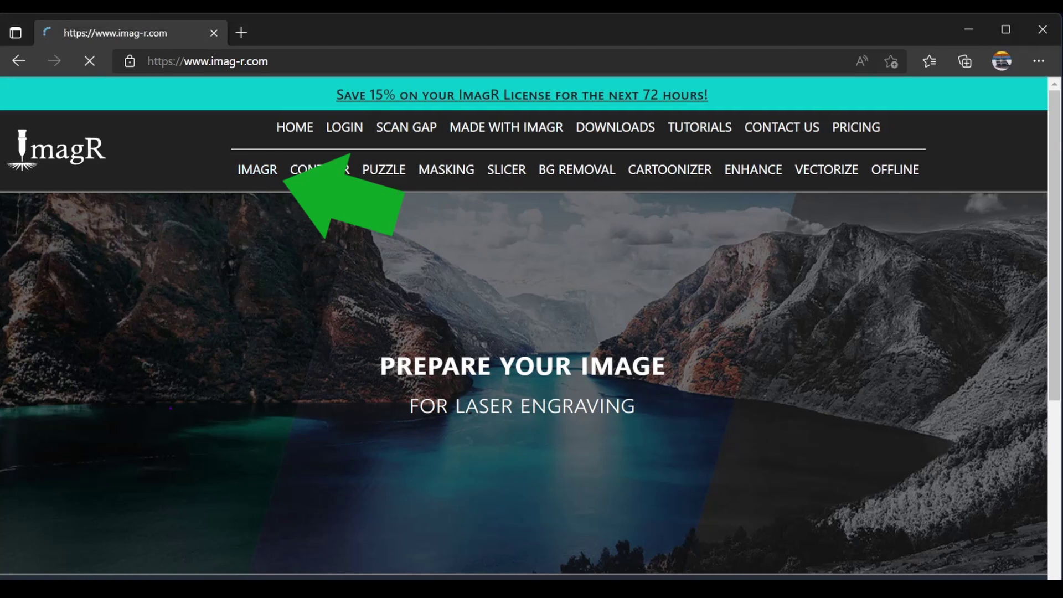
{"action": "scroll", "coordinate": [743, 365], "scroll_direction": "down", "scroll_amount": 5}
{"action": "scroll", "coordinate": [499, 398], "scroll_direction": "down", "scroll_amount": 6}
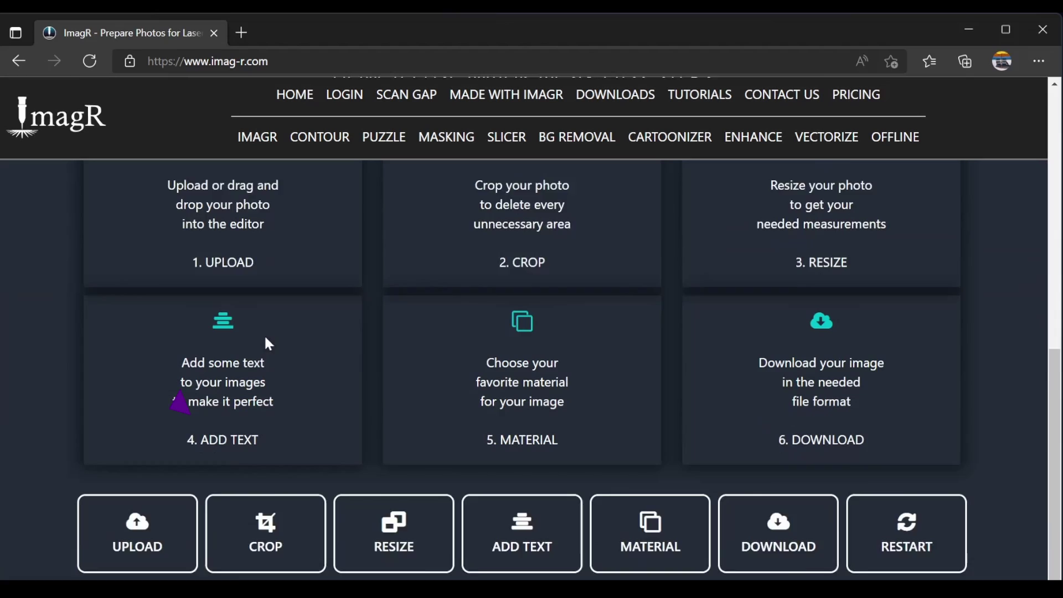
{"action": "left_click", "coordinate": [147, 448]}
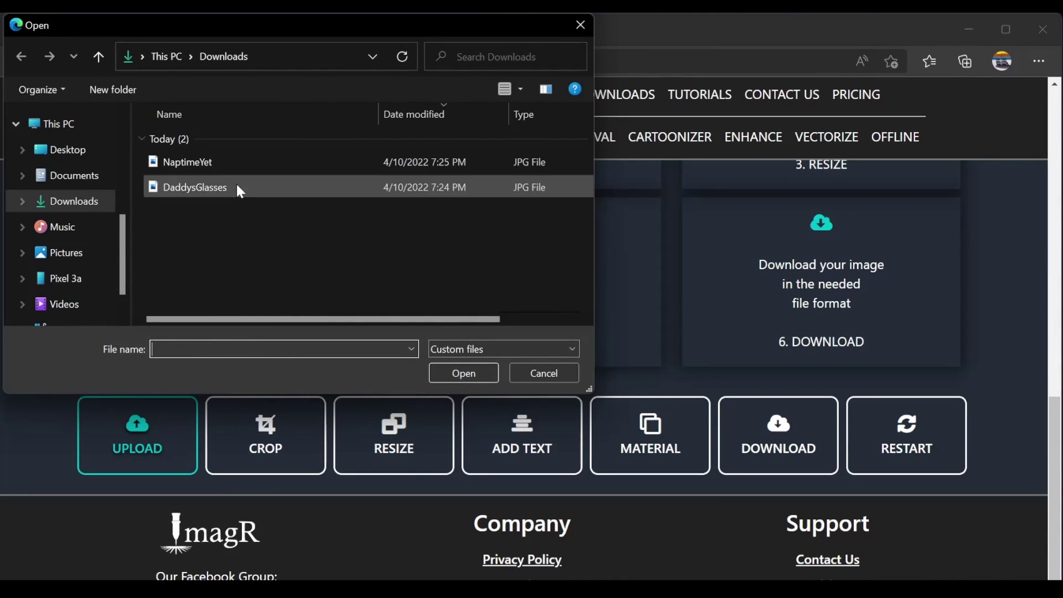
{"action": "left_click", "coordinate": [221, 189]}
{"action": "left_click", "coordinate": [464, 374]}
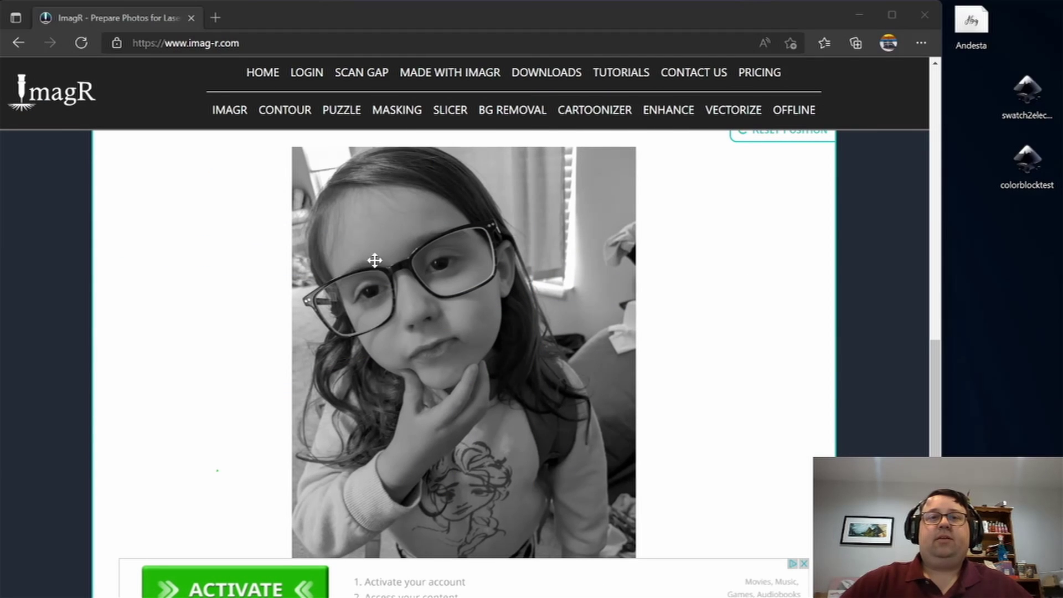
{"action": "scroll", "coordinate": [479, 398], "scroll_direction": "down", "scroll_amount": 2}
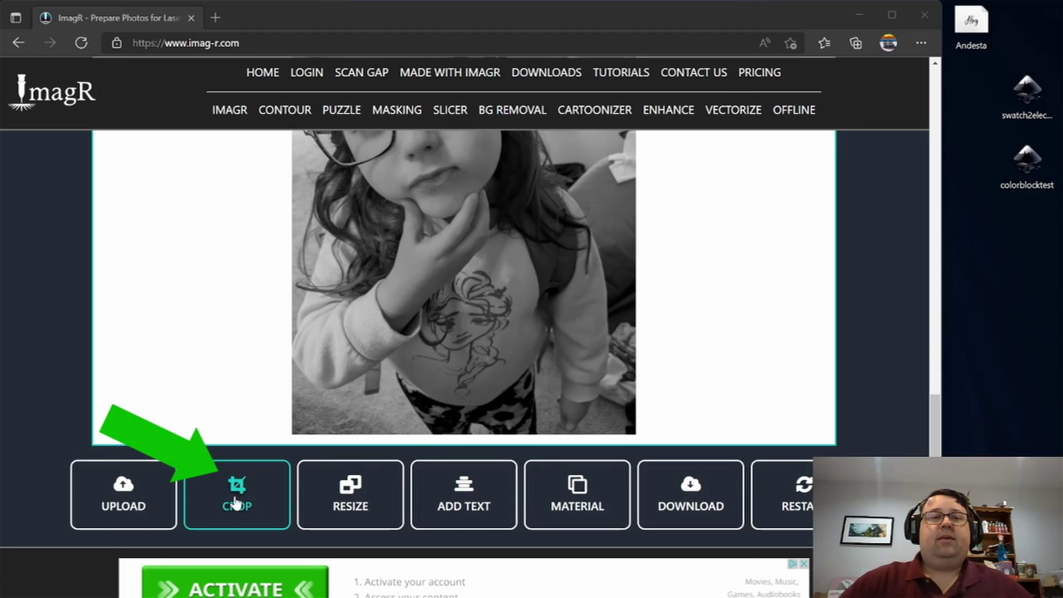
- Apply a square 2769 × 2769 px crop centred on the girl's face and glasses
{"action": "left_click", "coordinate": [252, 483]}
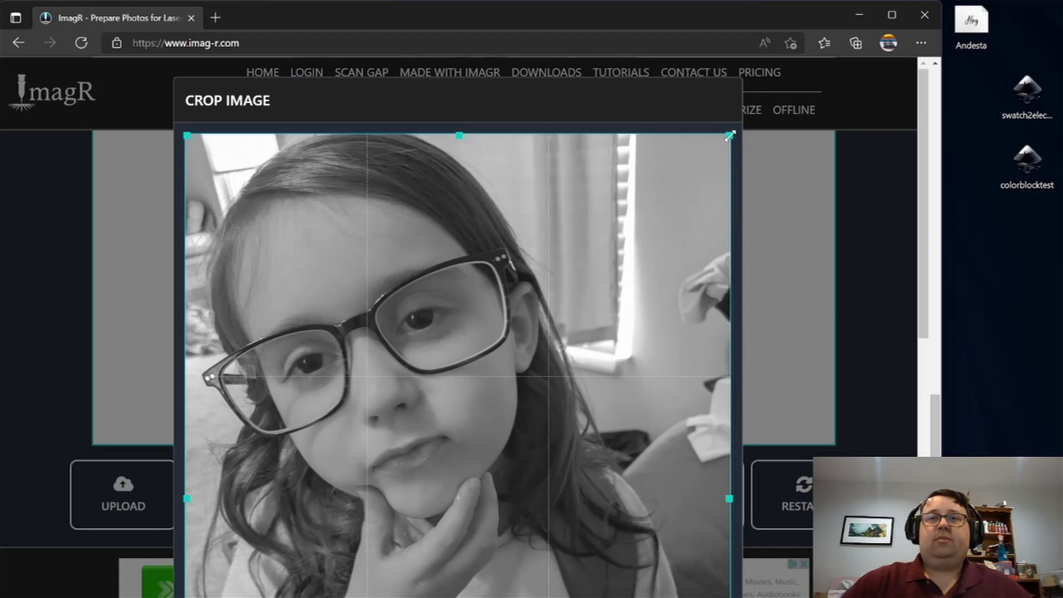
{"action": "mouse_move", "coordinate": [730, 136]}
{"action": "left_mouse_down"}
{"action": "mouse_move", "coordinate": [557, 133]}
{"action": "mouse_move", "coordinate": [733, 121]}
{"action": "left_mouse_up"}
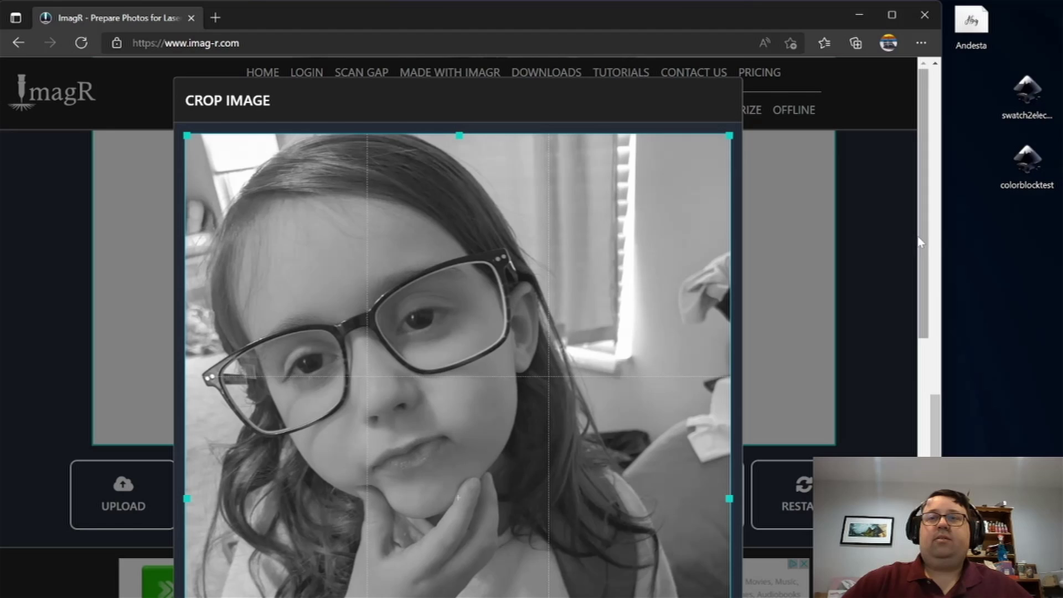
{"action": "left_click_drag", "start_coordinate": [921, 242], "coordinate": [921, 454]}
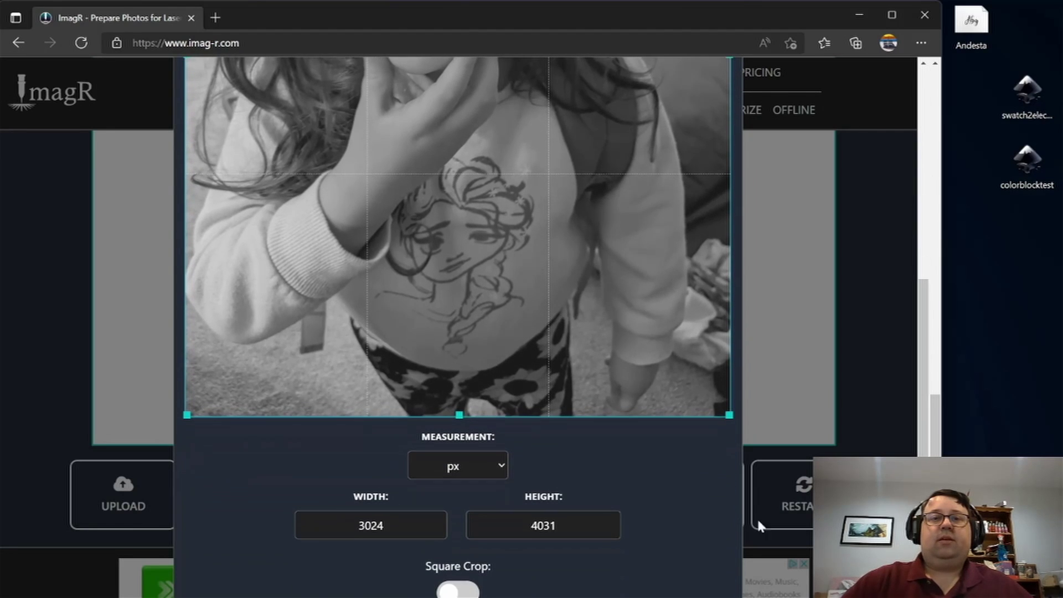
{"action": "left_click", "coordinate": [455, 592]}
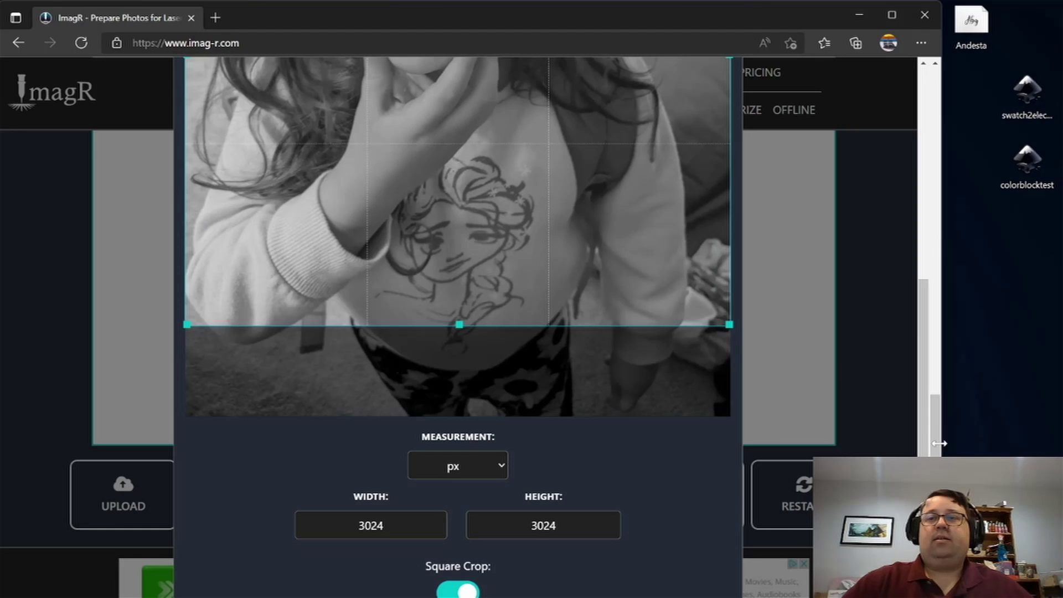
{"action": "left_click_drag", "start_coordinate": [919, 429], "coordinate": [919, 271]}
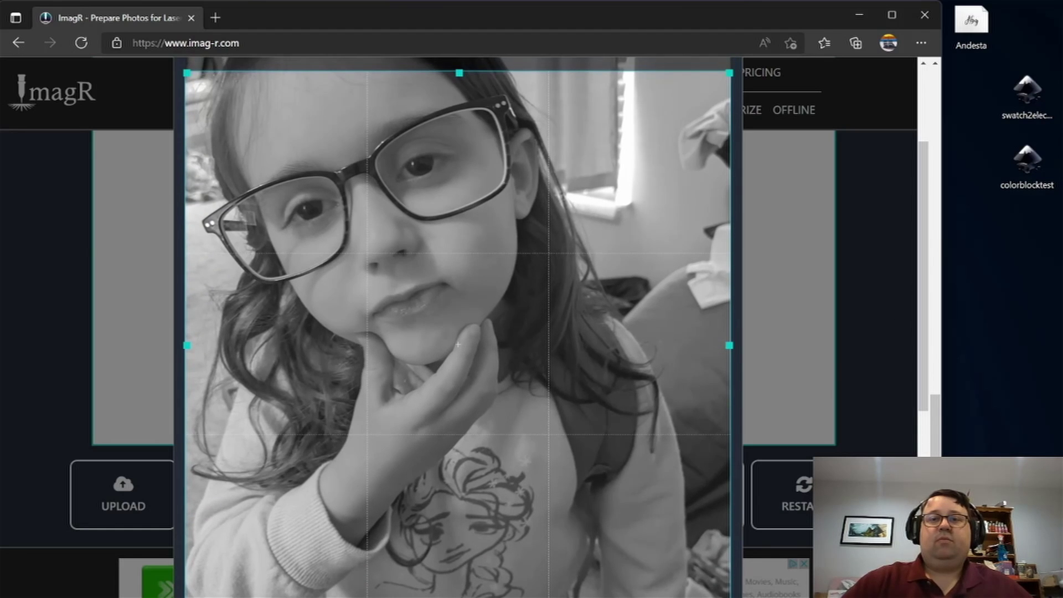
{"action": "left_click_drag", "start_coordinate": [729, 597], "coordinate": [580, 447]}
{"action": "left_click_drag", "start_coordinate": [410, 250], "coordinate": [430, 234]}
{"action": "scroll", "coordinate": [381, 515], "scroll_direction": "down", "scroll_amount": 7}
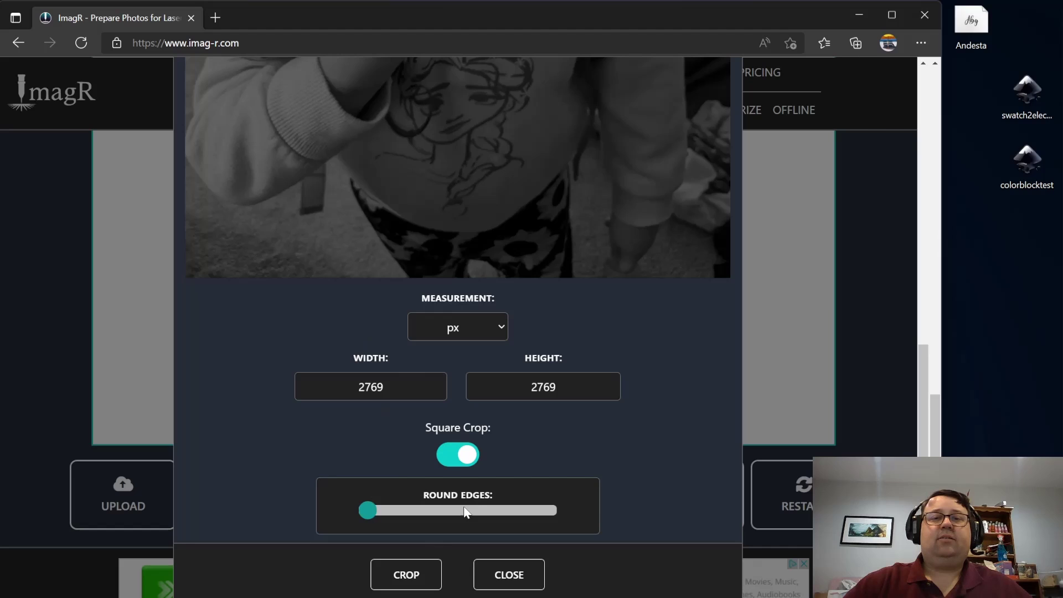
{"action": "left_click", "coordinate": [408, 580]}
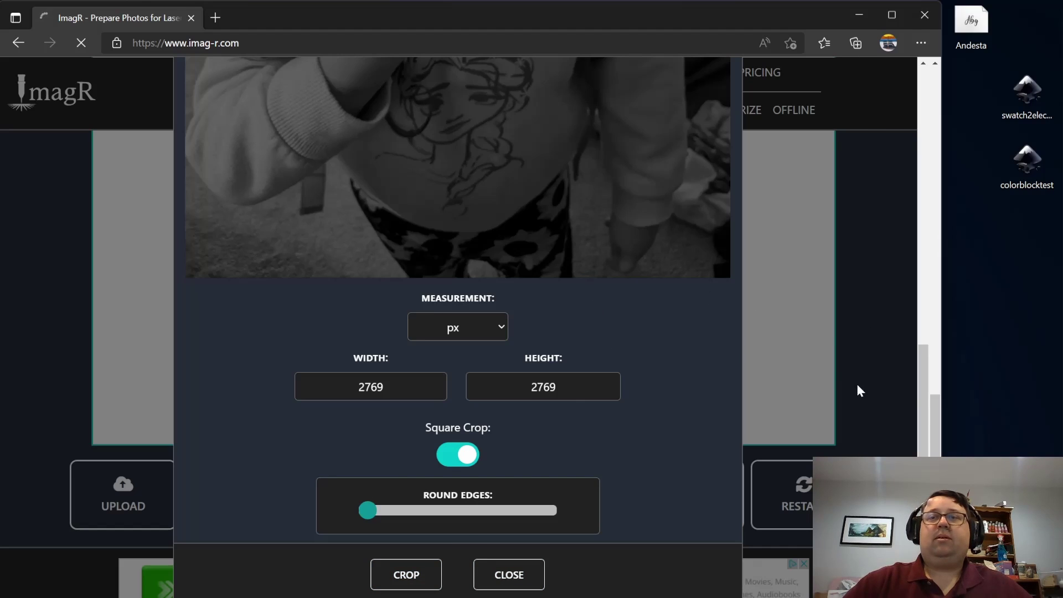
{"action": "left_click_drag", "start_coordinate": [923, 398], "coordinate": [959, 122]}
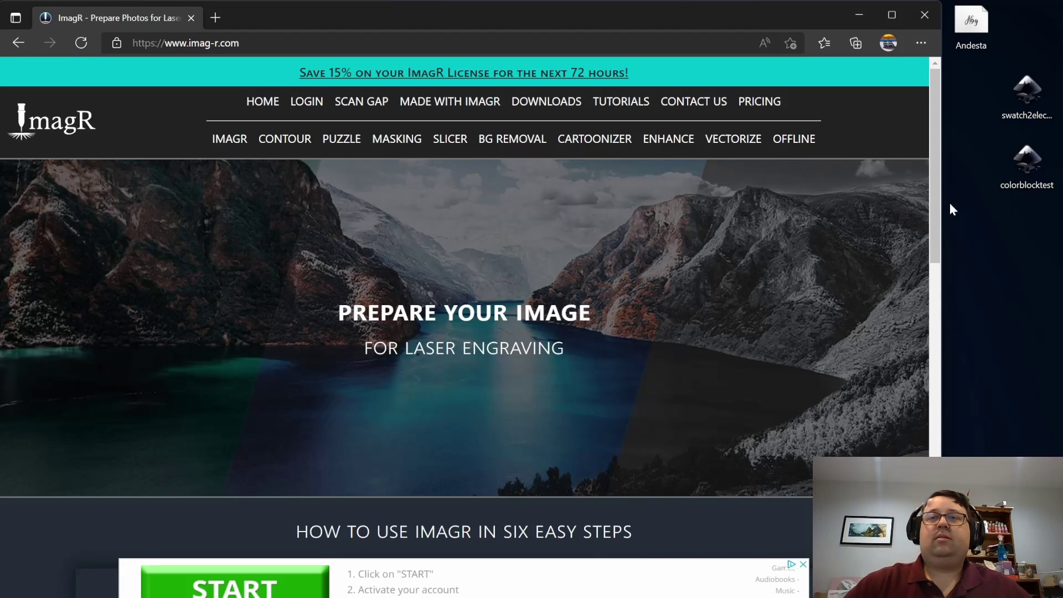
- Switch resize units to inches and set width 6 in (height 6.00) at 318 DPI
{"action": "left_click_drag", "start_coordinate": [932, 178], "coordinate": [941, 501]}
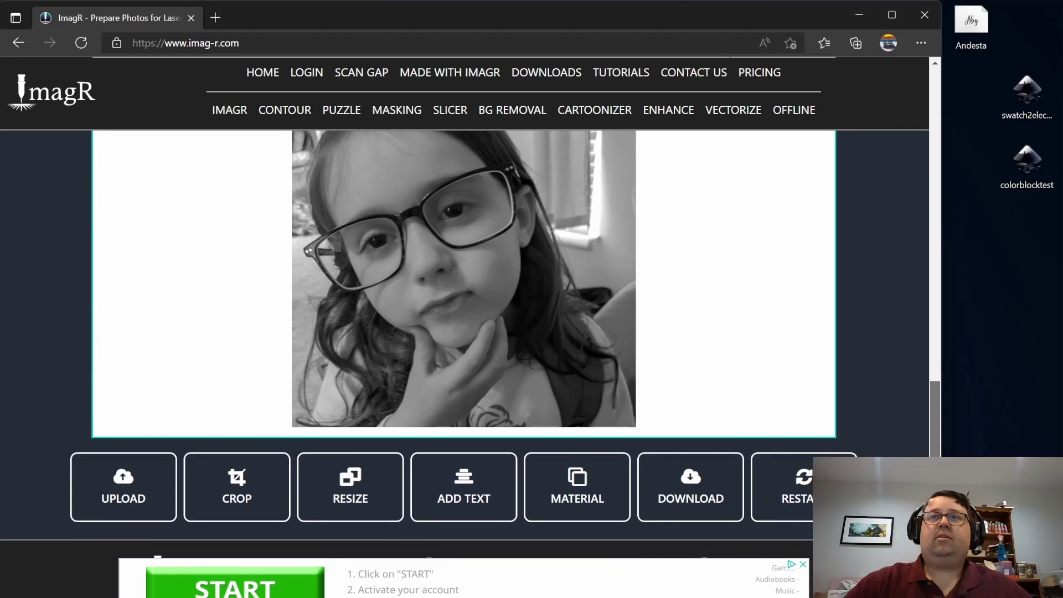
{"action": "left_click", "coordinate": [349, 496]}
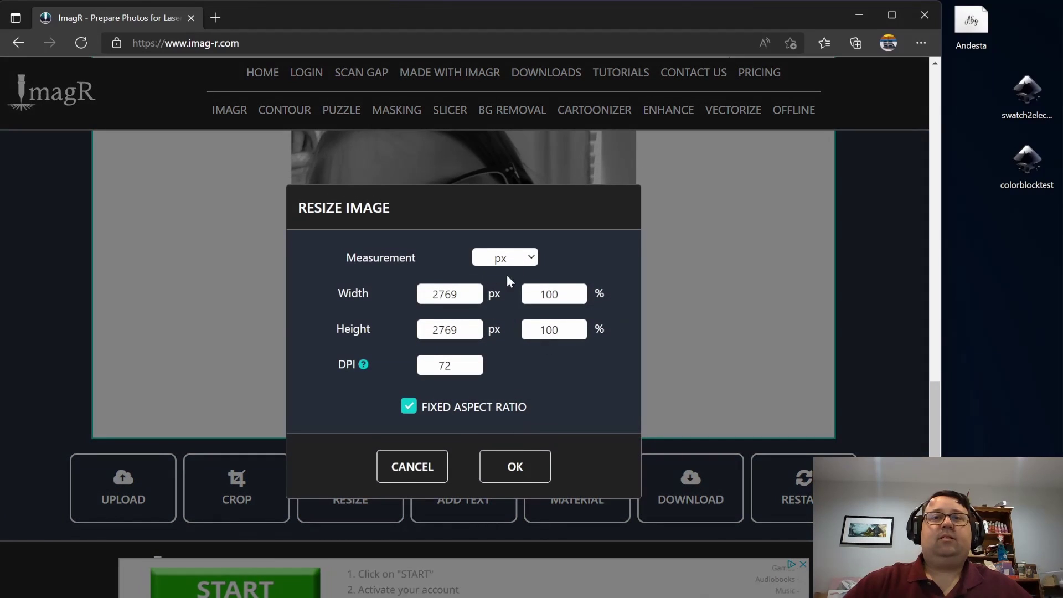
{"action": "left_click", "coordinate": [530, 256]}
{"action": "left_click", "coordinate": [514, 298]}
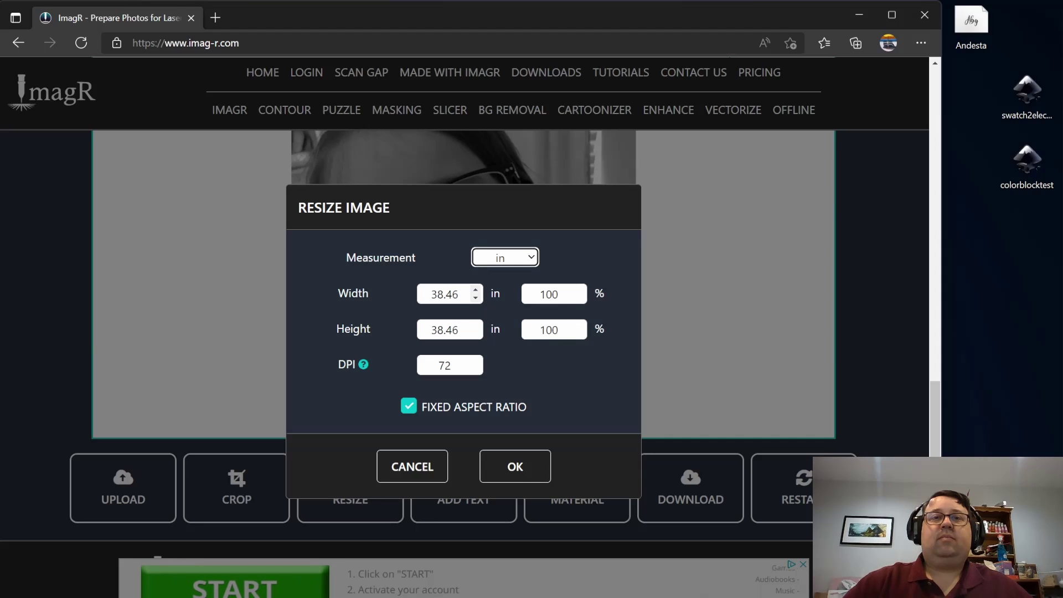
{"action": "left_click", "coordinate": [460, 294]}
{"action": "left_click_drag", "start_coordinate": [459, 295], "coordinate": [397, 295]}
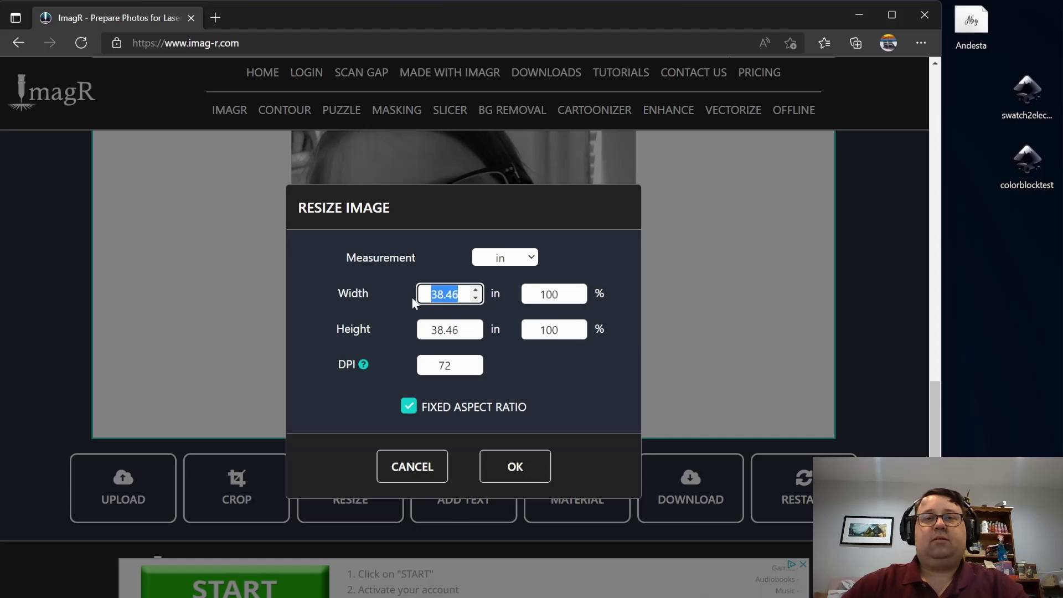
{"action": "type", "text": "6"}
{"action": "key", "text": "Tab"}
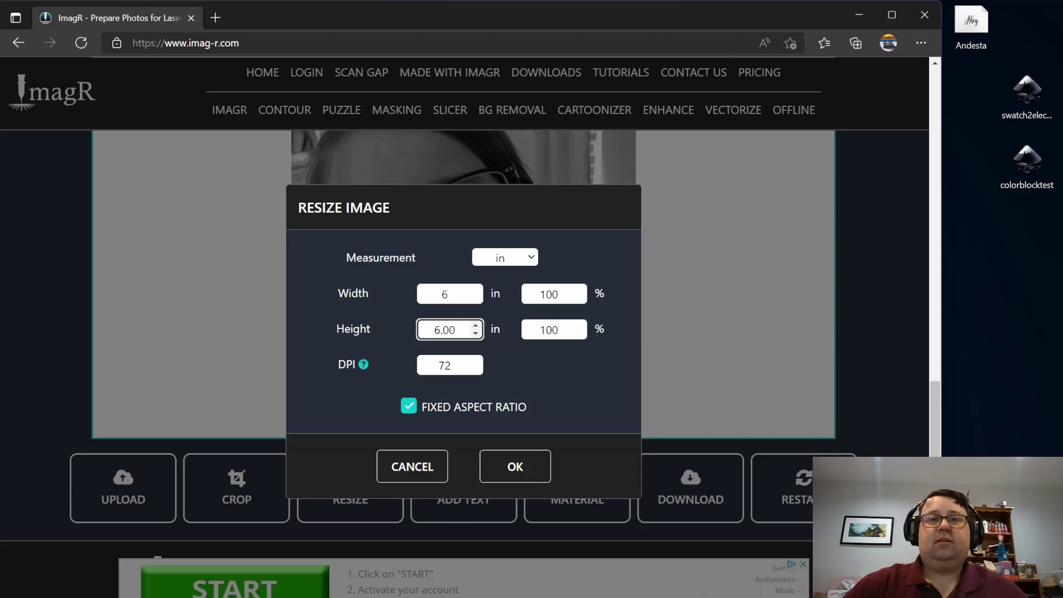
{"action": "left_click", "coordinate": [456, 370]}
{"action": "left_click", "coordinate": [452, 366]}
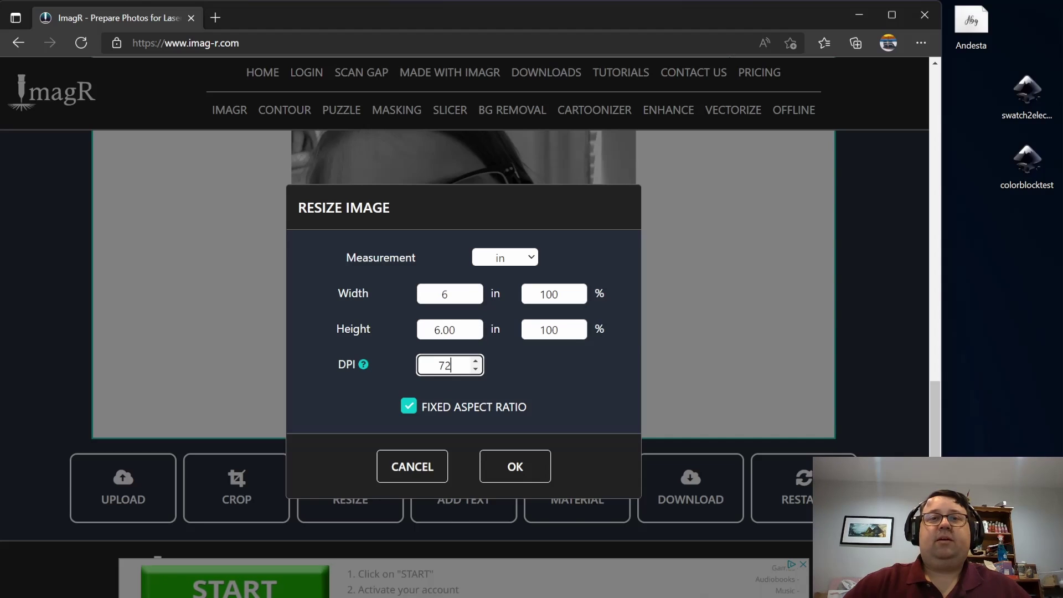
{"action": "double_click", "coordinate": [452, 366]}
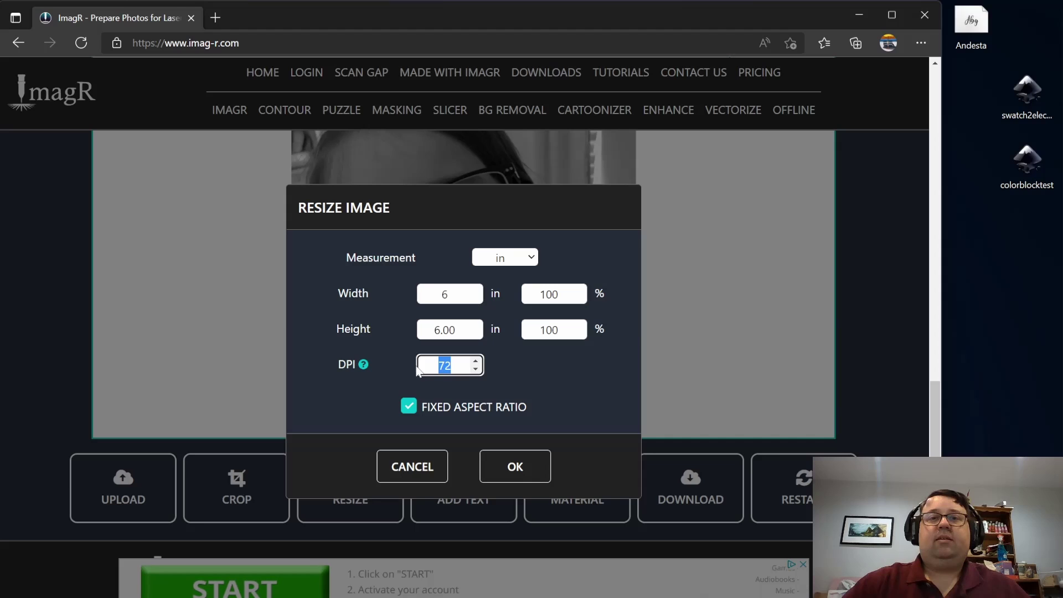
{"action": "type", "text": "318"}
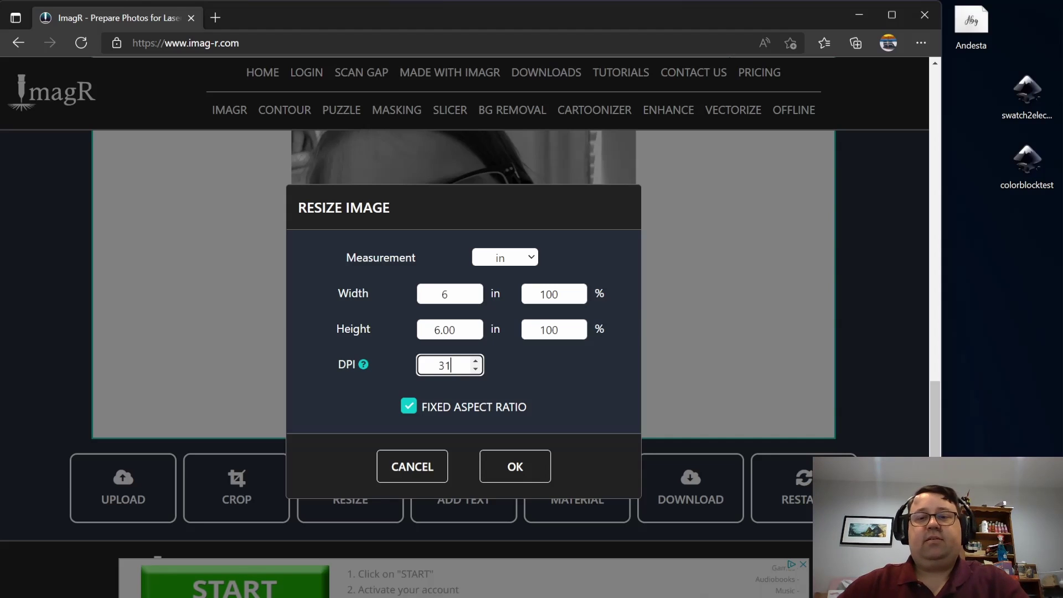
{"action": "key", "text": "Return"}
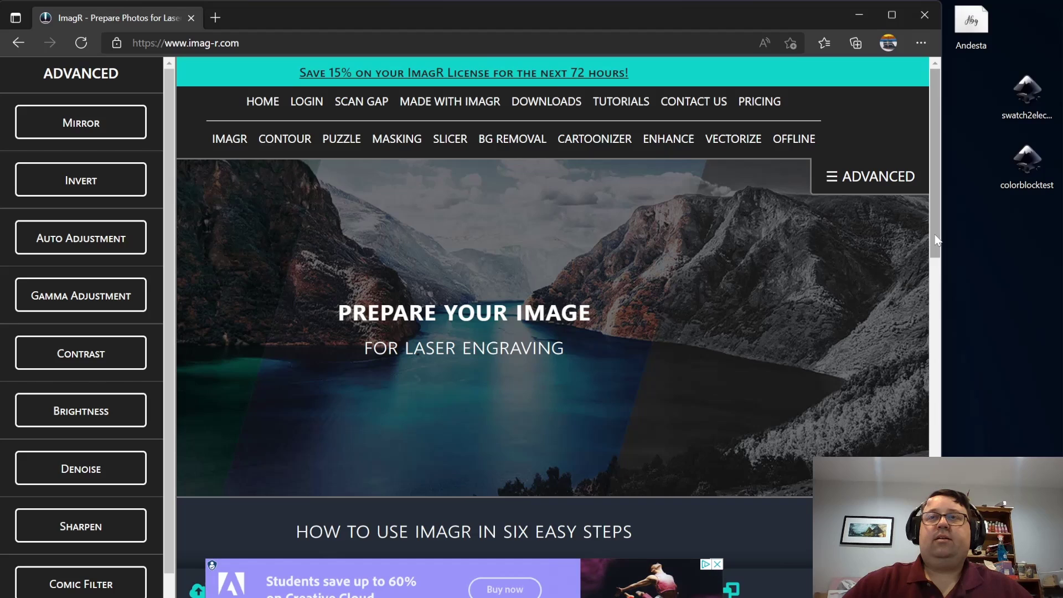
{"action": "left_click_drag", "start_coordinate": [935, 243], "coordinate": [945, 548]}
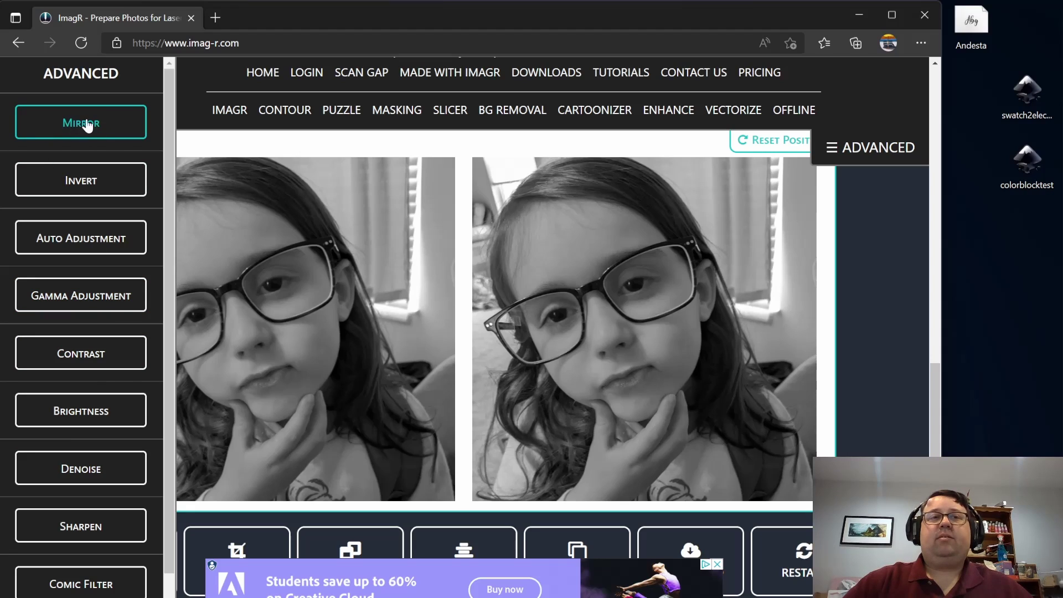
{"action": "left_click", "coordinate": [83, 124]}
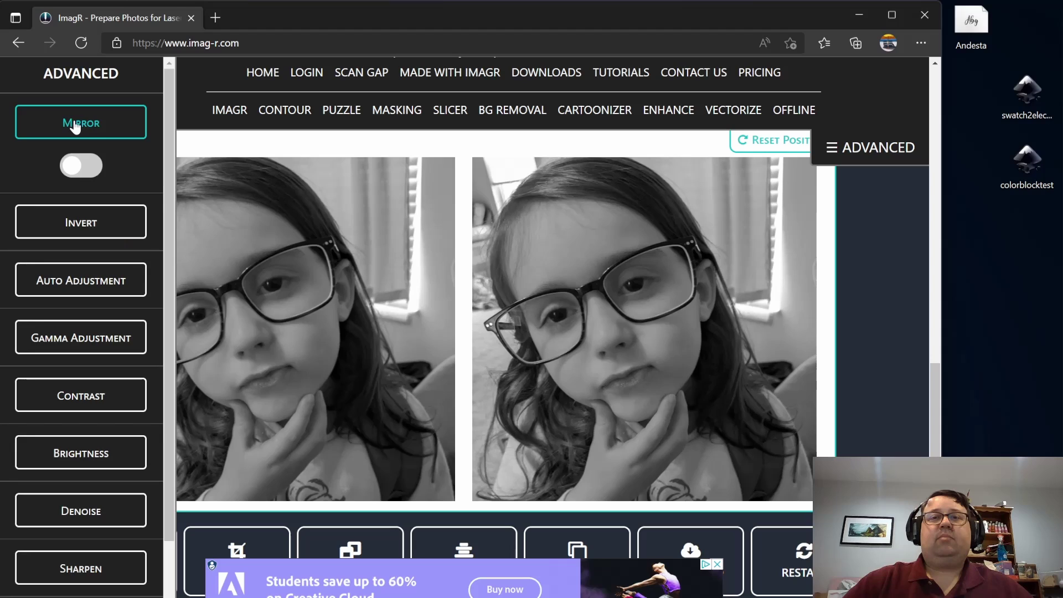
{"action": "left_click", "coordinate": [97, 171]}
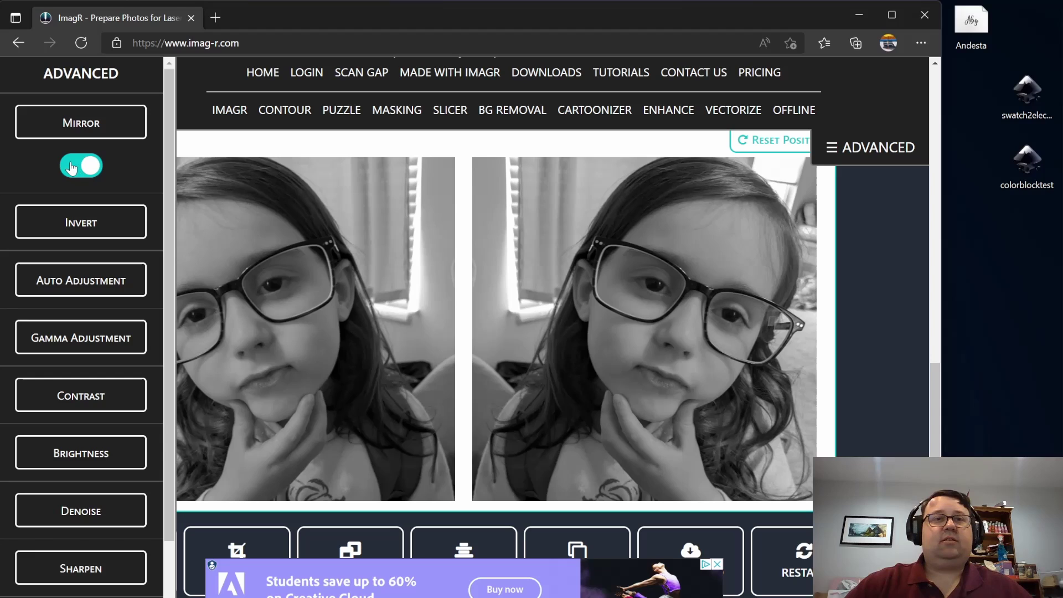
{"action": "left_click", "coordinate": [69, 167]}
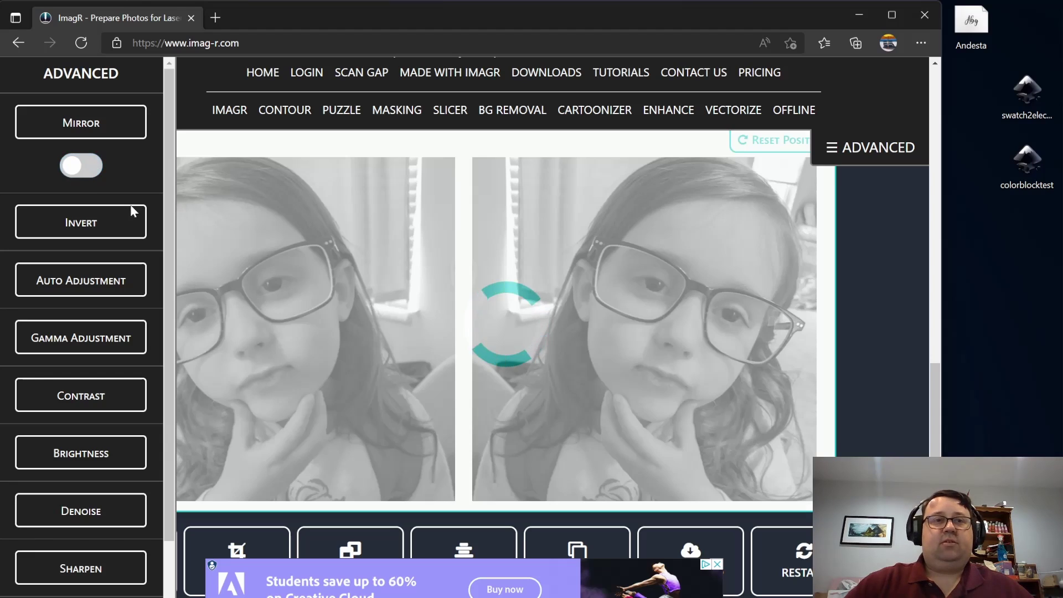
{"action": "left_click", "coordinate": [86, 232]}
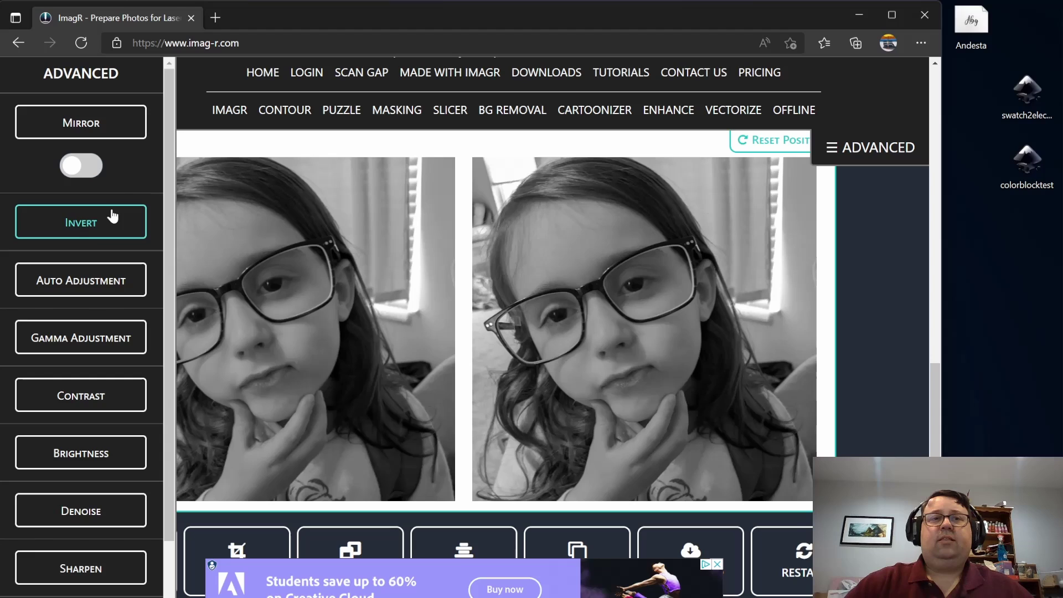
{"action": "left_click_drag", "start_coordinate": [169, 94], "coordinate": [172, 171]}
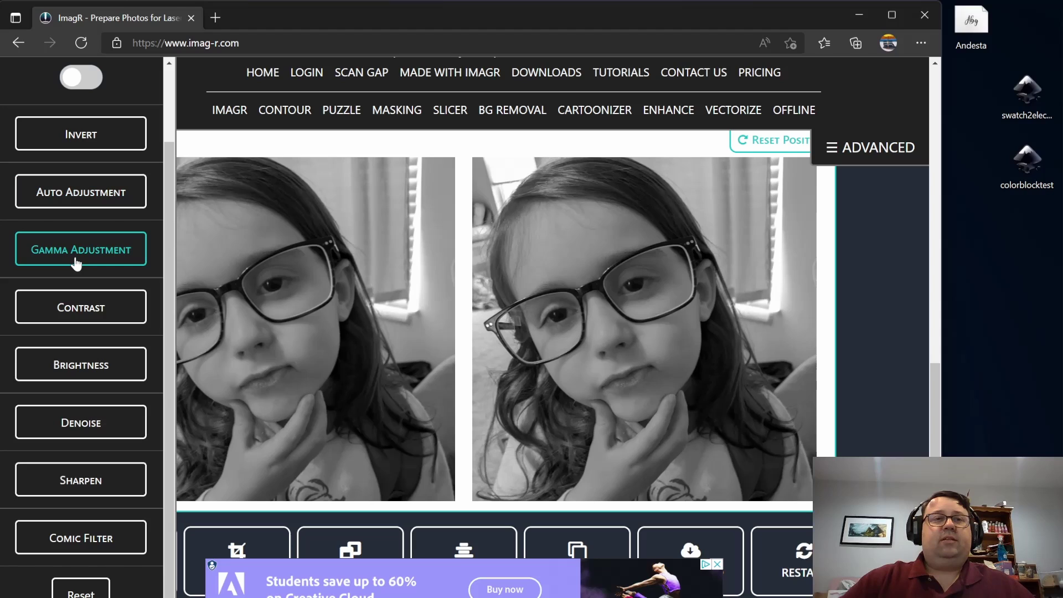
{"action": "left_click", "coordinate": [81, 314]}
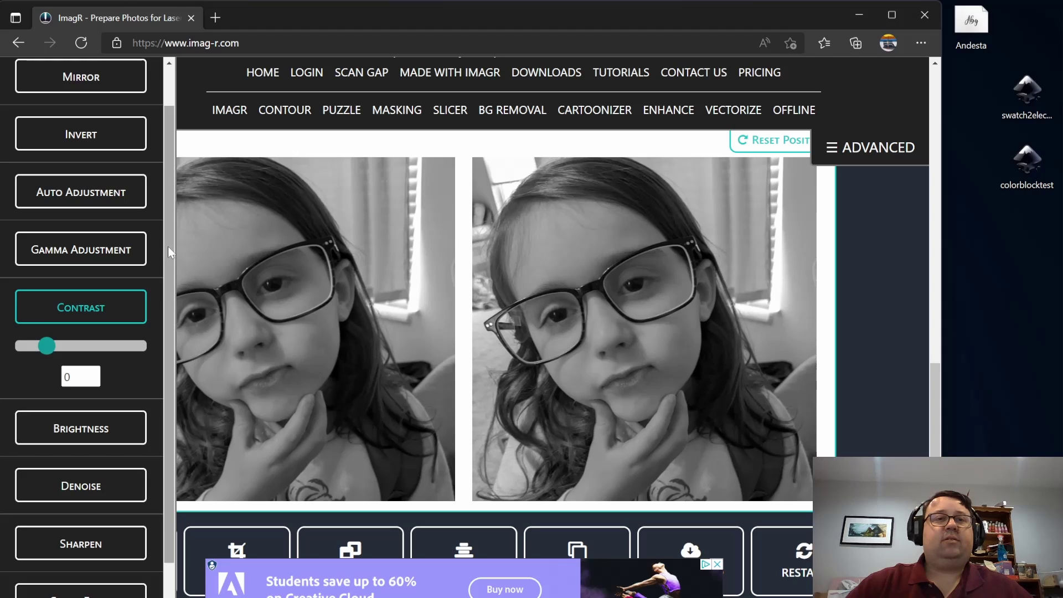
{"action": "scroll", "coordinate": [168, 187], "scroll_direction": "down", "scroll_amount": 1}
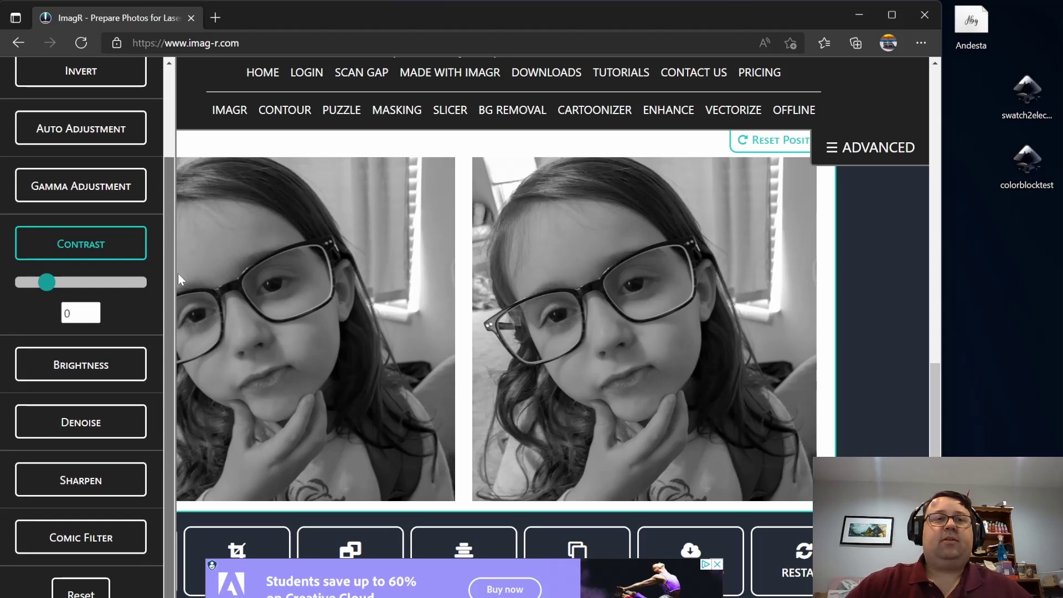
{"action": "left_click", "coordinate": [124, 365]}
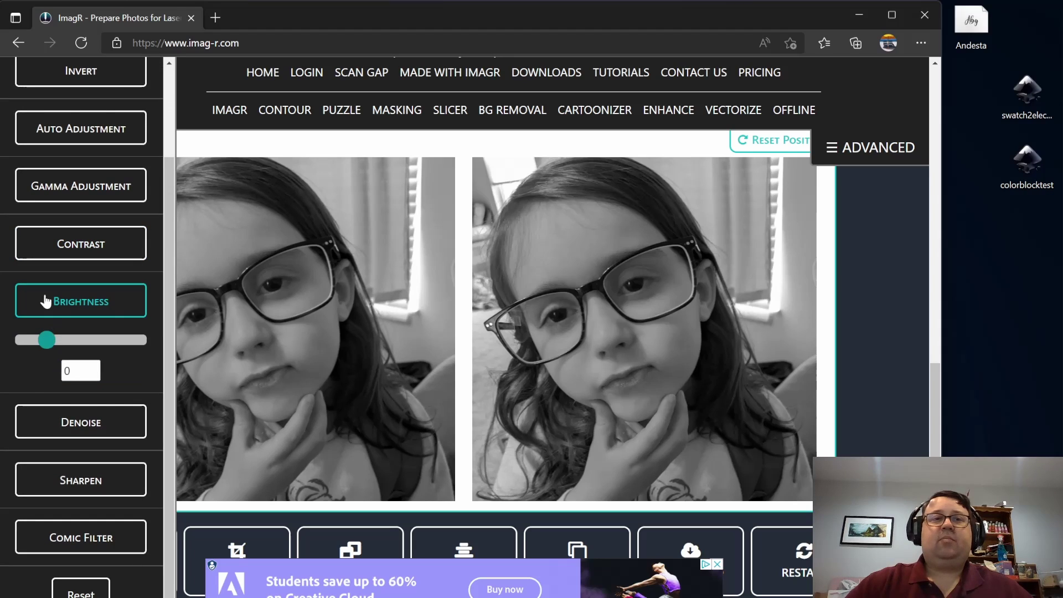
{"action": "left_click", "coordinate": [86, 340]}
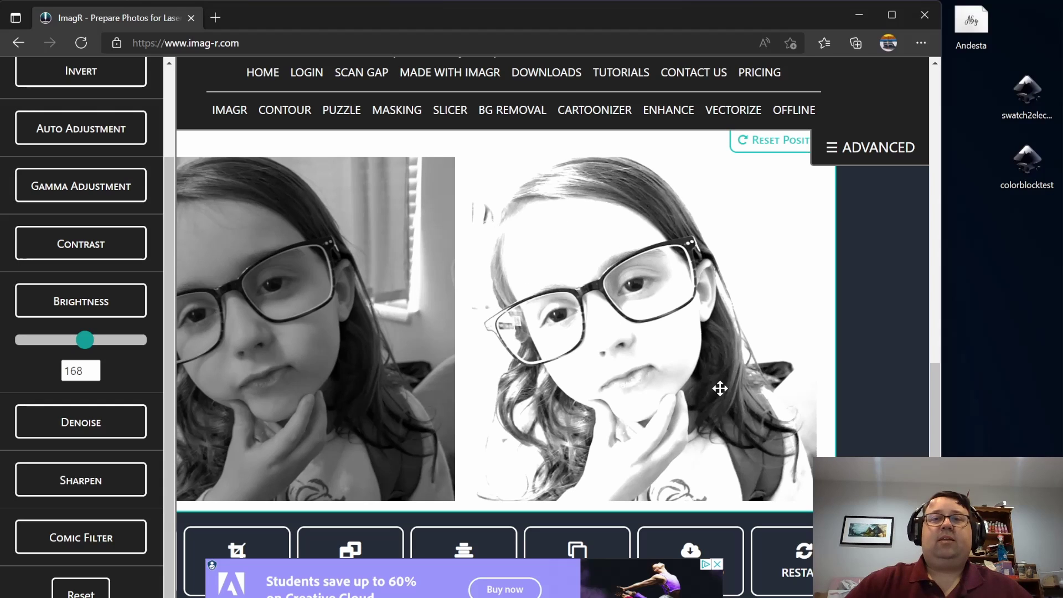
{"action": "double_click", "coordinate": [66, 371]}
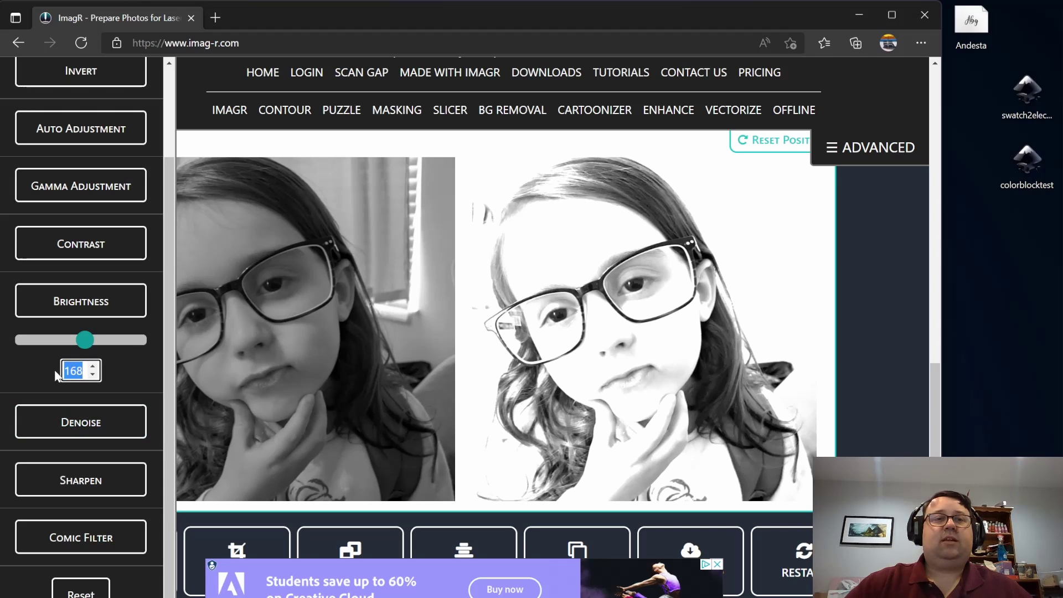
{"action": "type", "text": "0"}
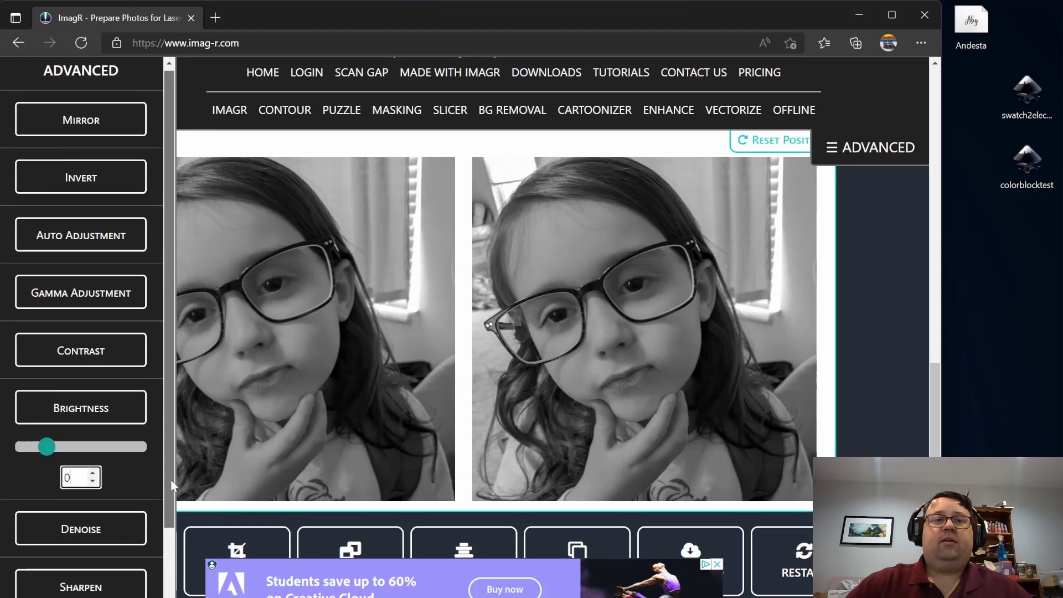
{"action": "left_click_drag", "start_coordinate": [171, 479], "coordinate": [172, 594]}
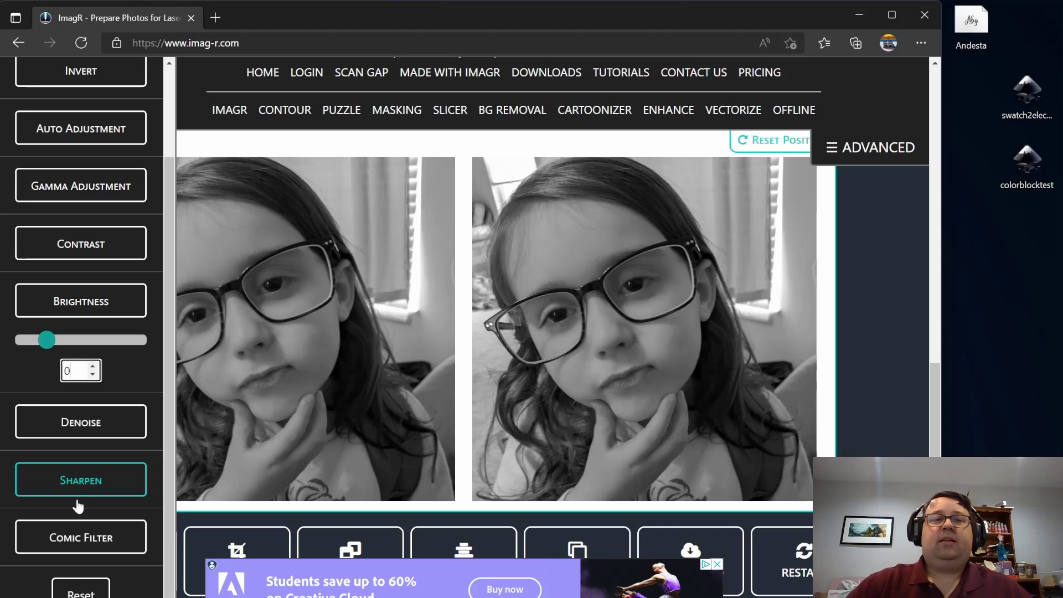
{"action": "left_click", "coordinate": [88, 542]}
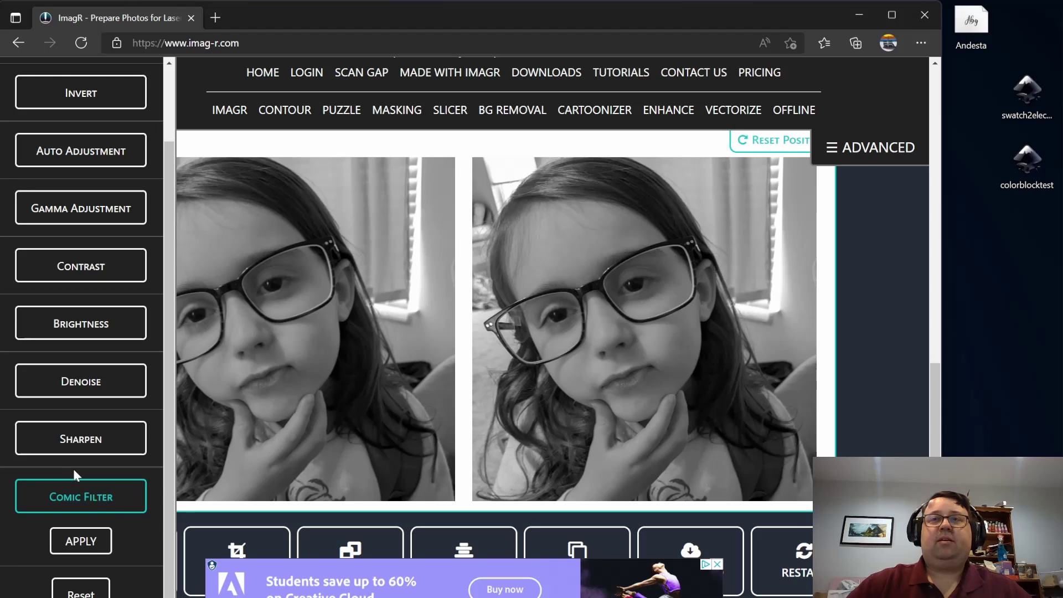
{"action": "left_click", "coordinate": [718, 565]}
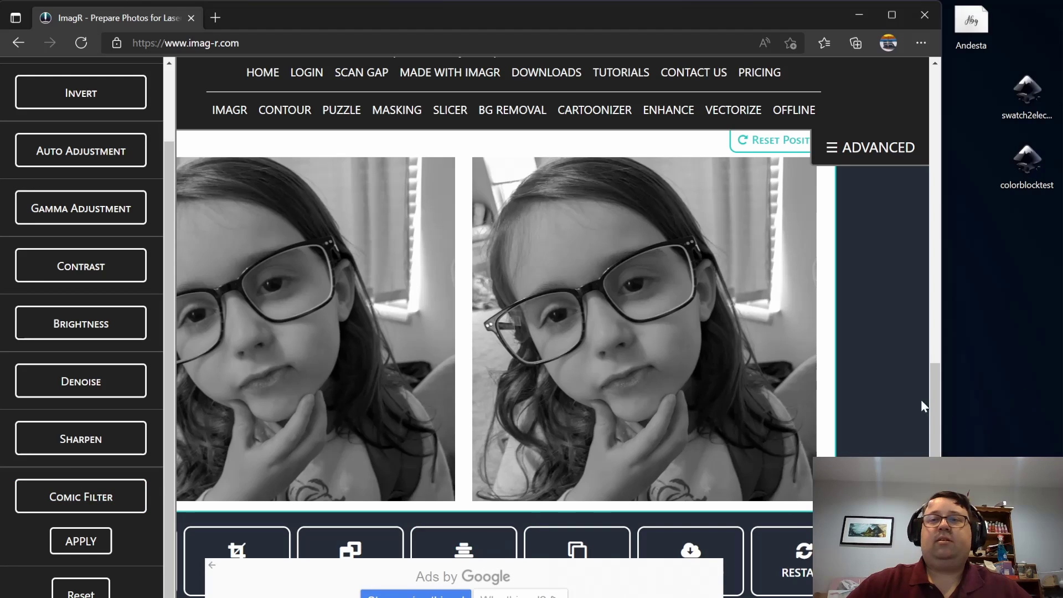
{"action": "left_click_drag", "start_coordinate": [936, 399], "coordinate": [932, 448]}
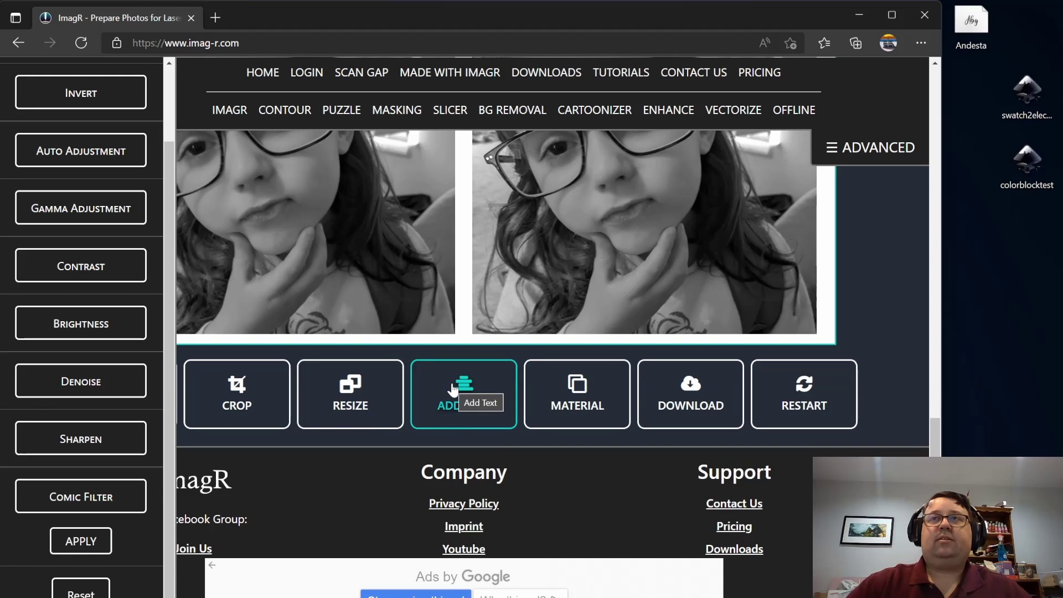
- Compare the OLD, CO2 and GREYSCALE material presets, then apply CO2 Wood to the photo
{"action": "left_click", "coordinate": [583, 395]}
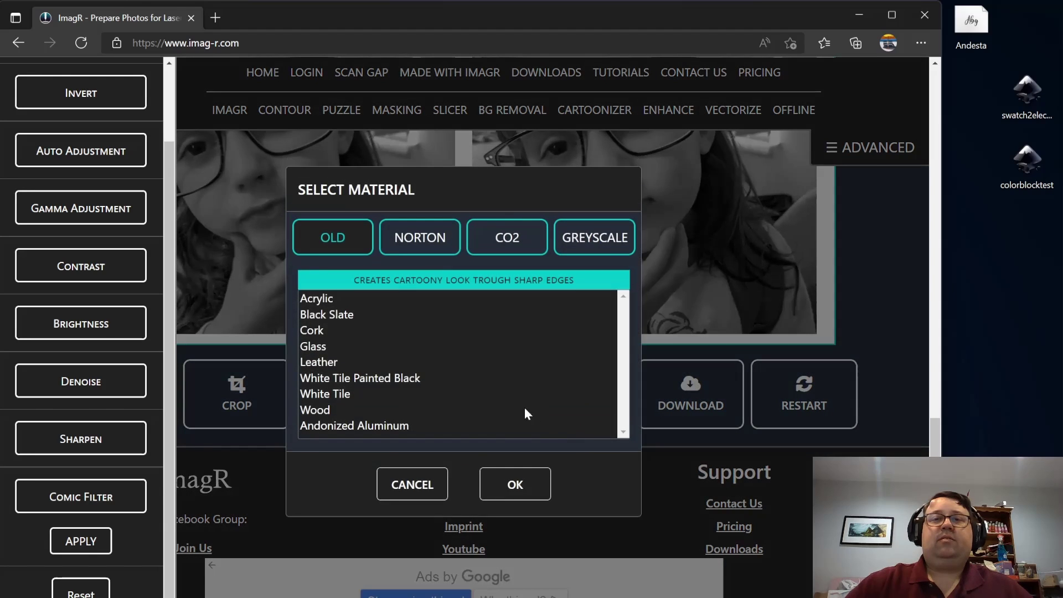
{"action": "left_click", "coordinate": [505, 242]}
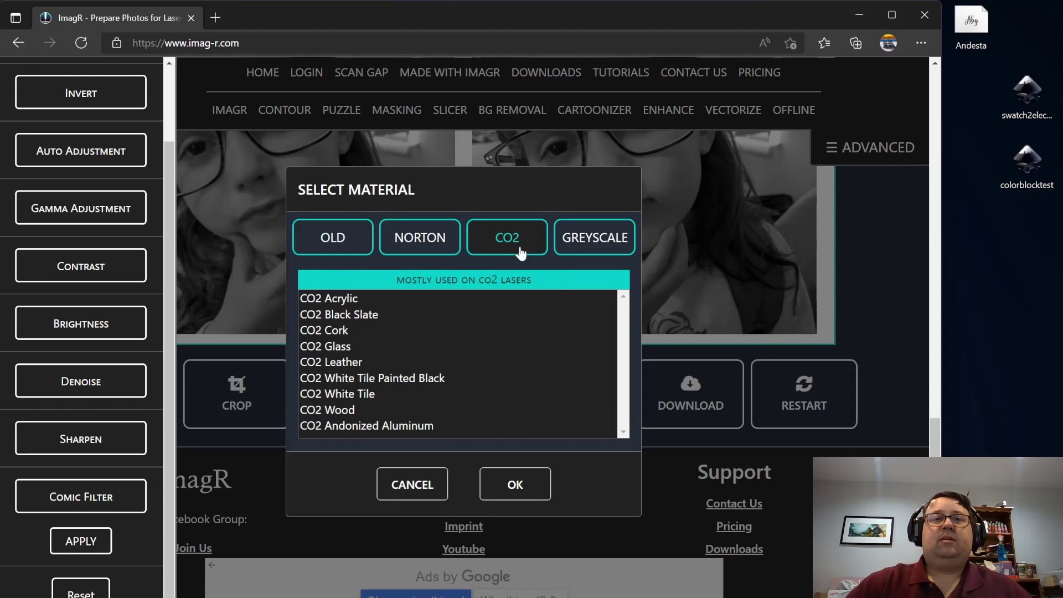
{"action": "left_click", "coordinate": [342, 415]}
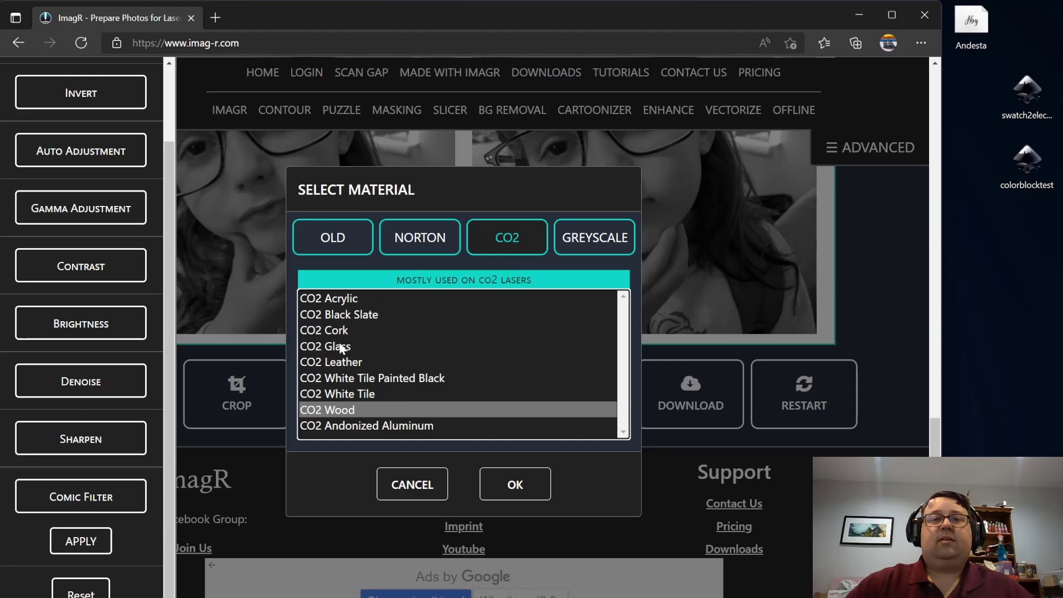
{"action": "left_click", "coordinate": [343, 241]}
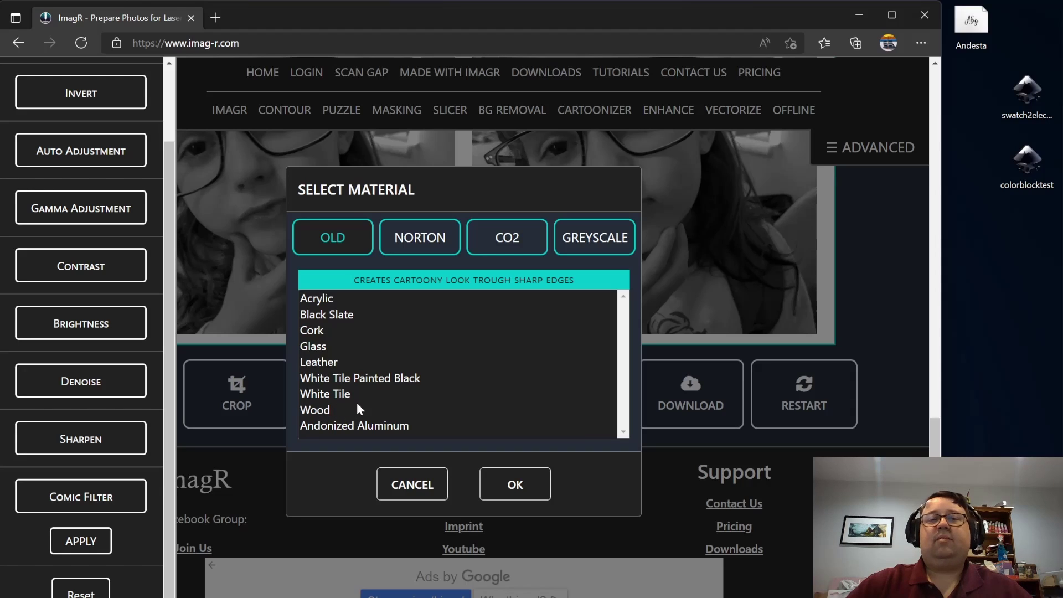
{"action": "left_click", "coordinate": [502, 239]}
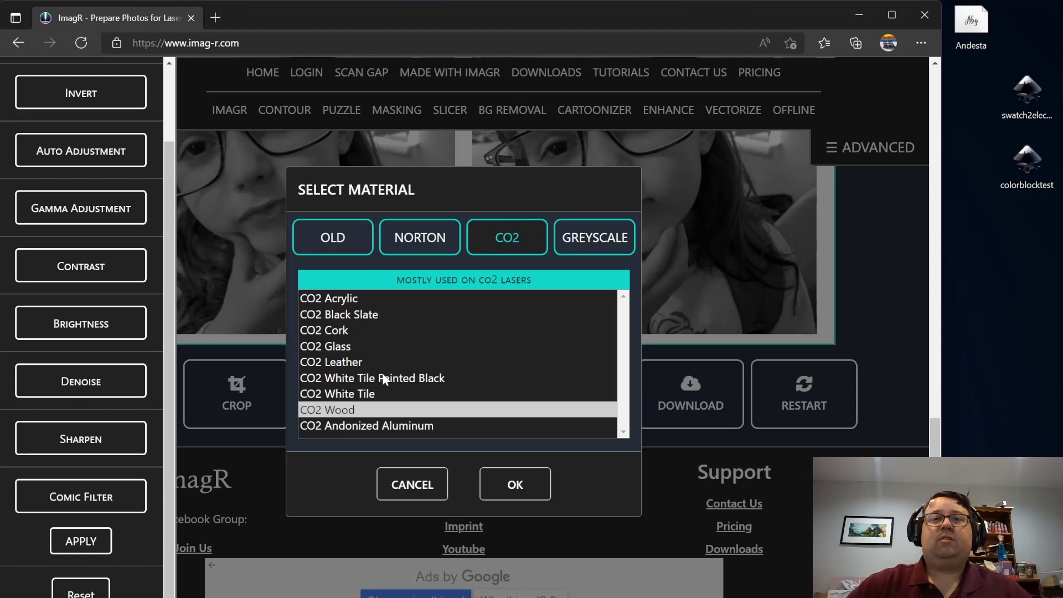
{"action": "left_click", "coordinate": [590, 254]}
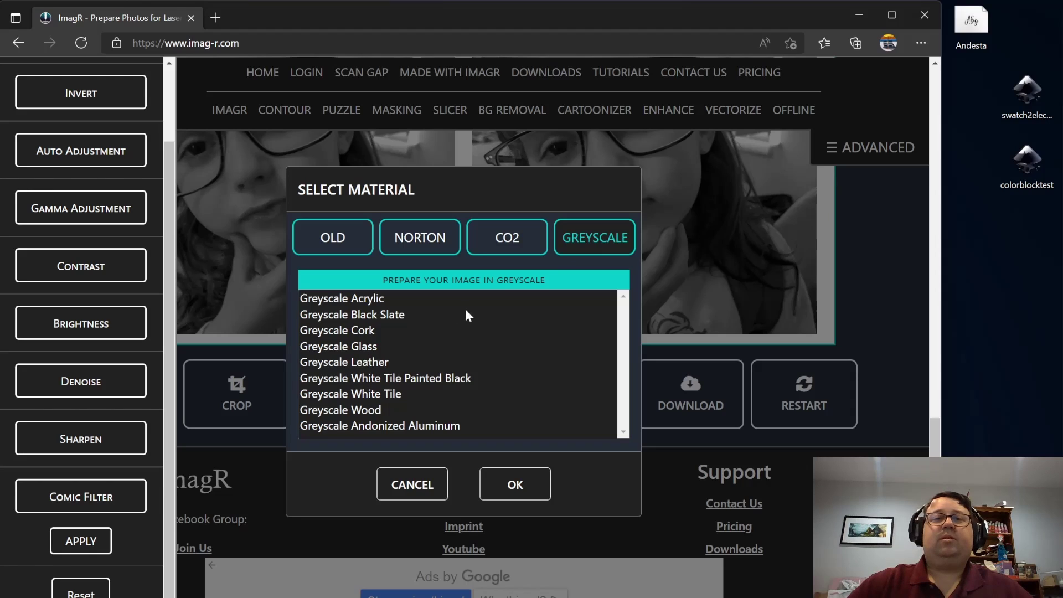
{"action": "left_click", "coordinate": [494, 243]}
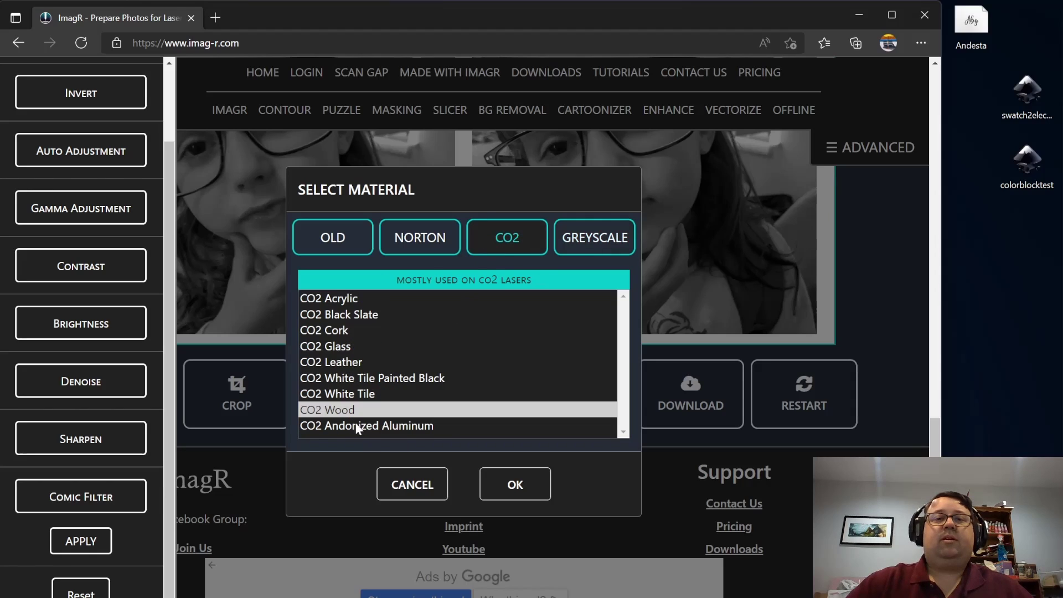
{"action": "left_click", "coordinate": [515, 484]}
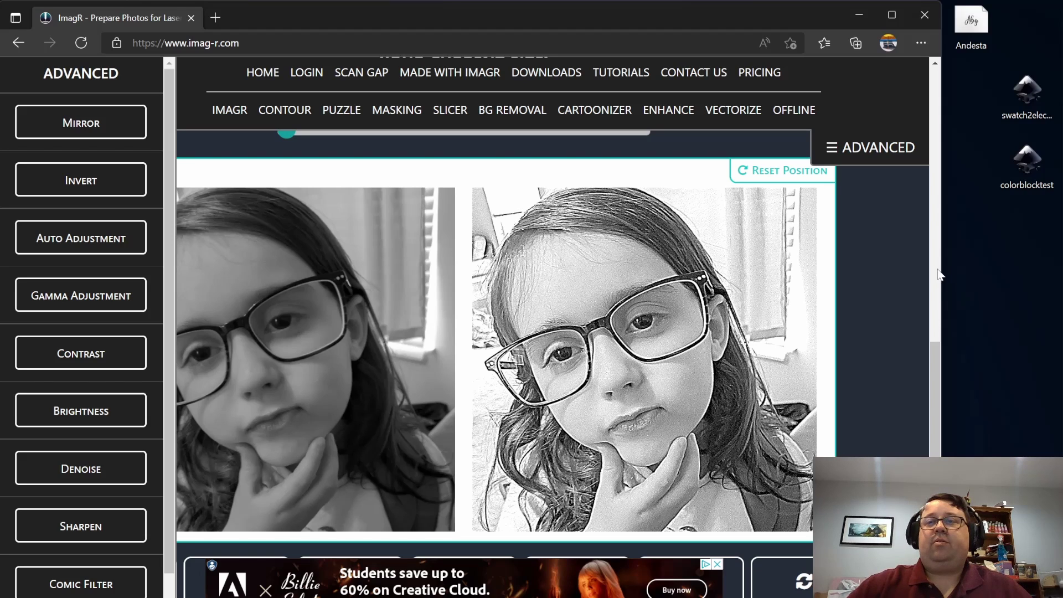
{"action": "left_click_drag", "start_coordinate": [935, 376], "coordinate": [930, 405]}
- Download the processed photo as DaddysGlasses3834.jpg and DaddysGlasses3834.bmp
{"action": "left_click", "coordinate": [680, 484]}
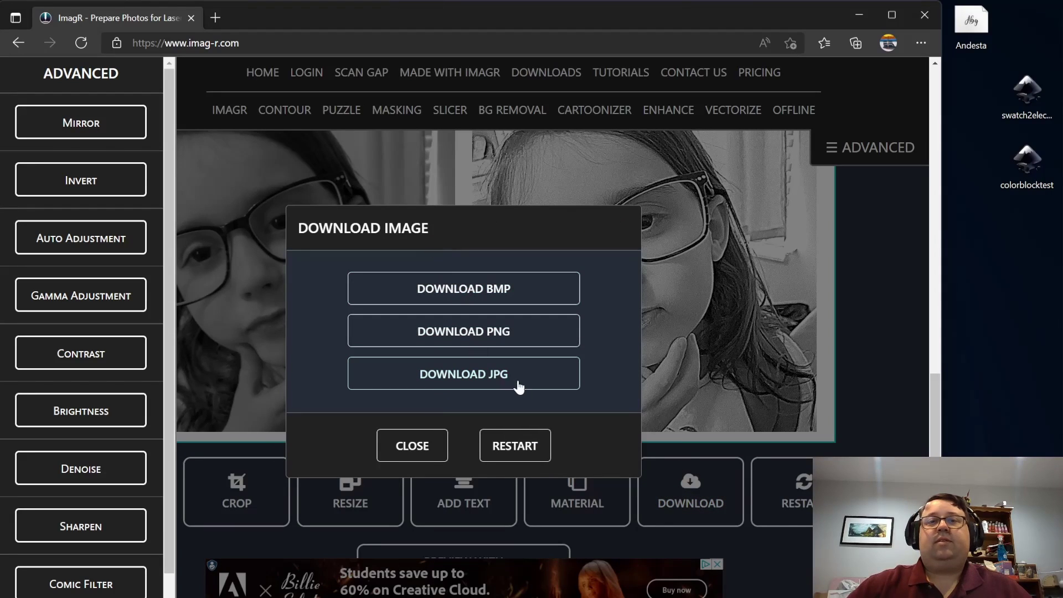
{"action": "left_click", "coordinate": [456, 381]}
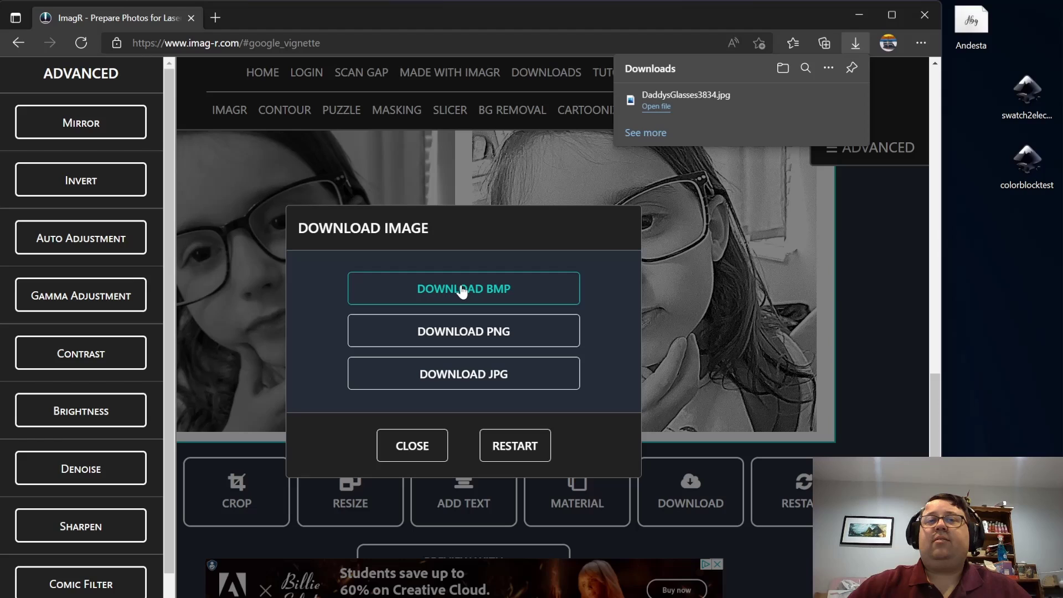
{"action": "left_click", "coordinate": [500, 300]}
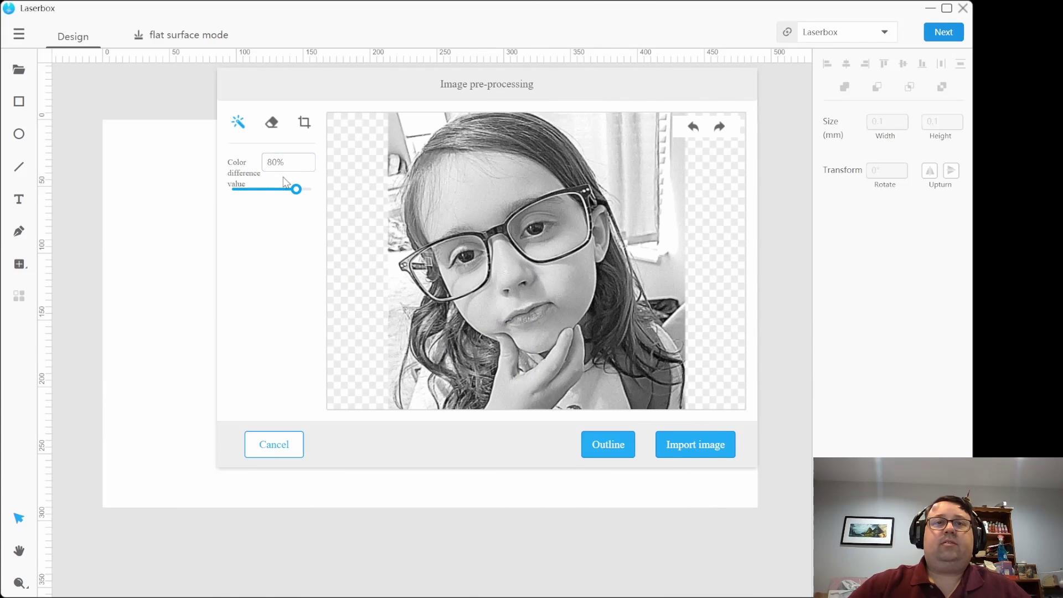
- Try the eraser and magic wand tools, then import the photo at 280 × 280 mm
{"action": "left_click", "coordinate": [273, 123]}
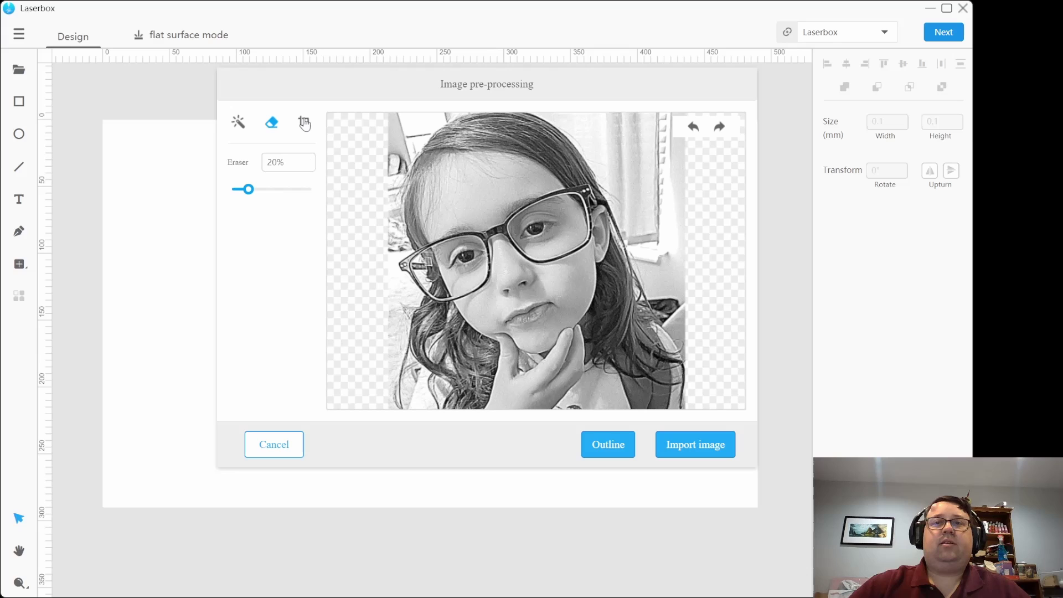
{"action": "left_click", "coordinate": [238, 124]}
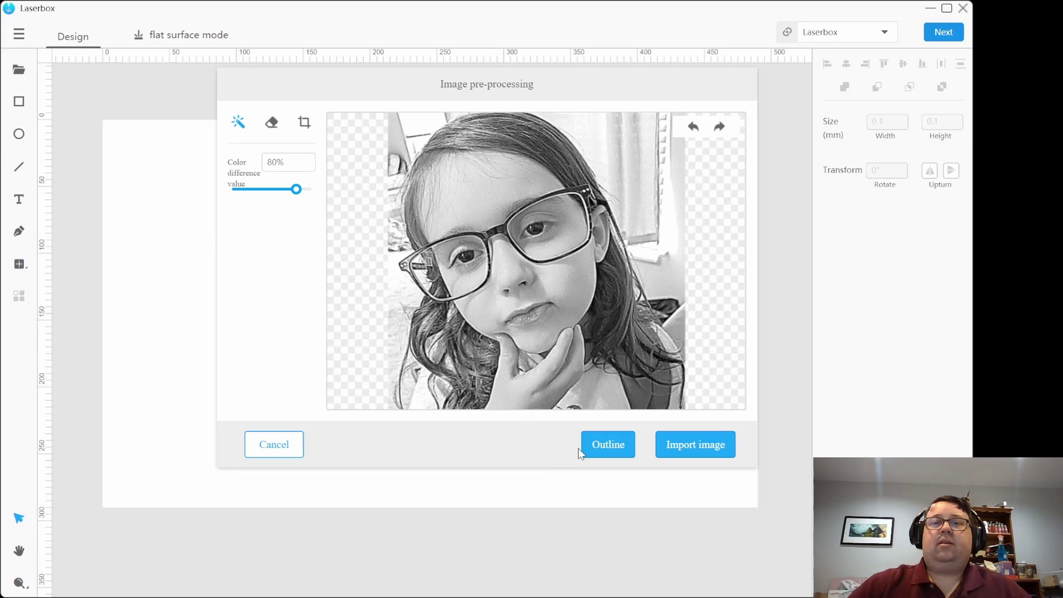
{"action": "left_click", "coordinate": [690, 450]}
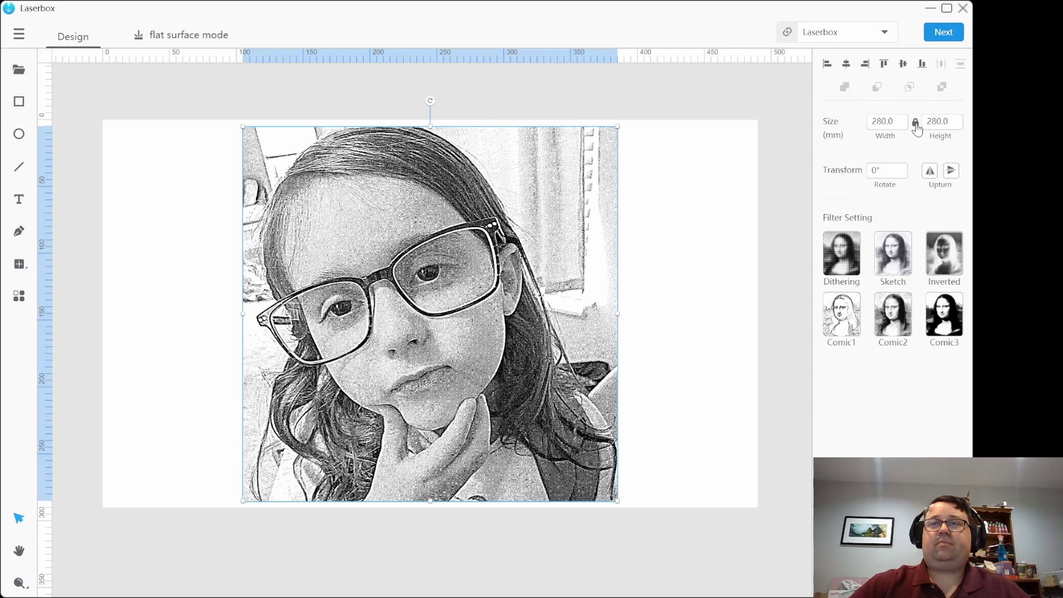
- Set the image width to 200 mm (200 × 200 locked) and nudge it onto the board
{"action": "left_click", "coordinate": [885, 121]}
{"action": "scroll", "coordinate": [886, 122], "scroll_direction": "down", "scroll_amount": 1}
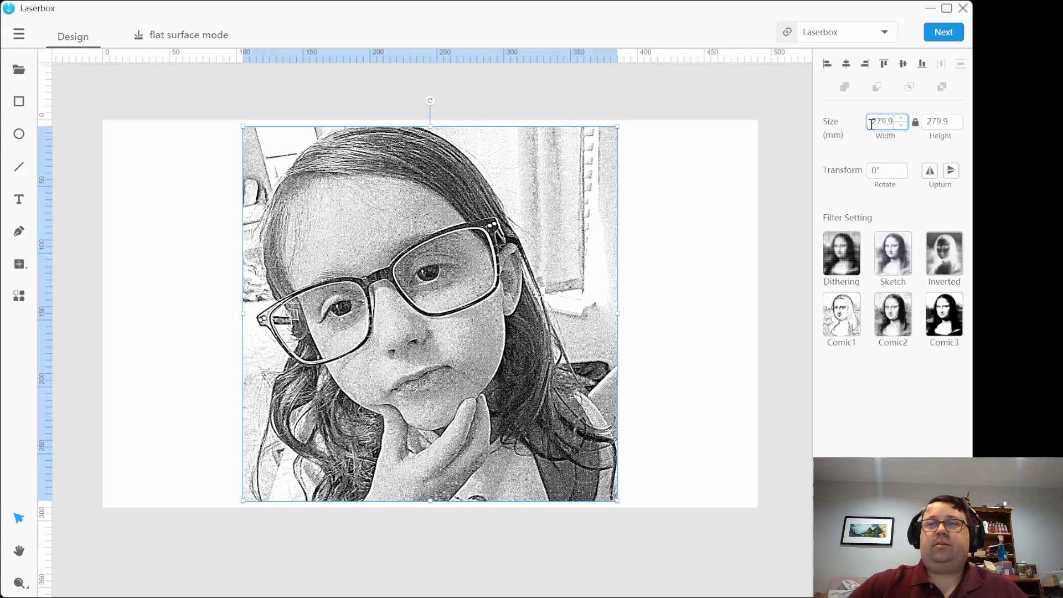
{"action": "left_click_drag", "start_coordinate": [872, 122], "coordinate": [913, 127]}
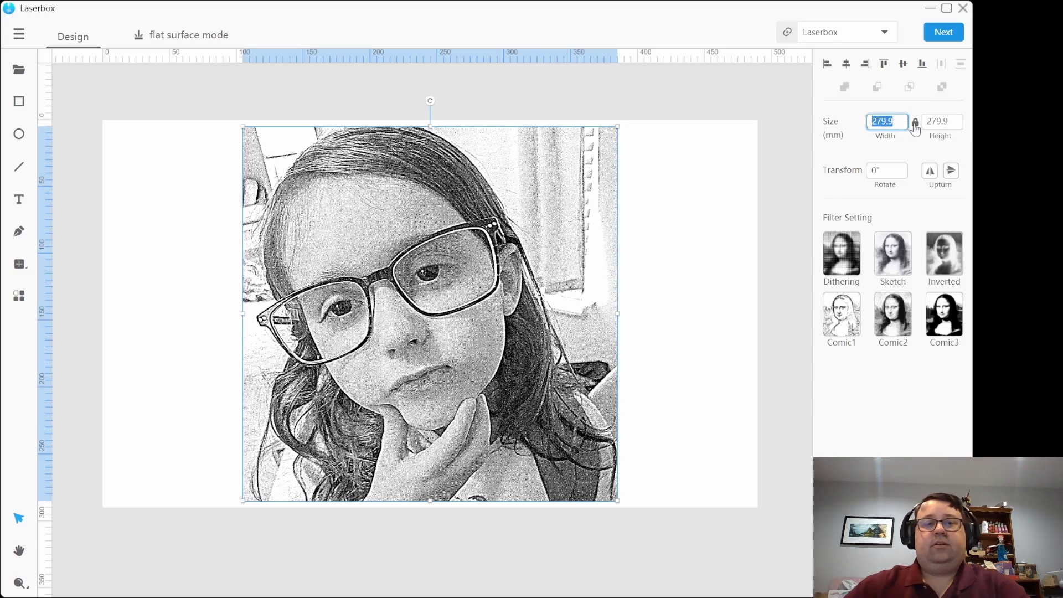
{"action": "type", "text": "200"}
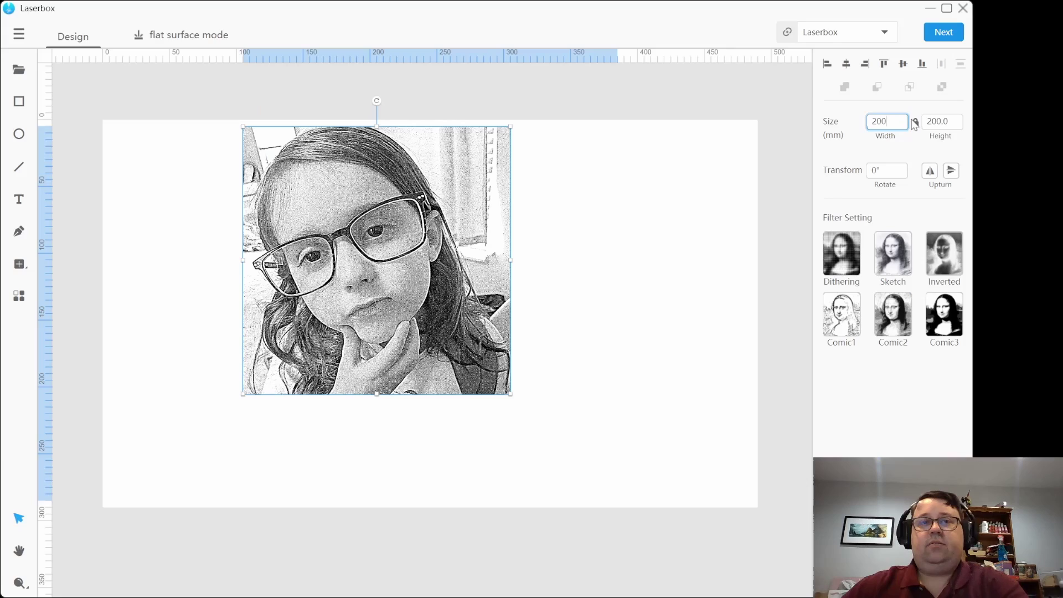
{"action": "left_click_drag", "start_coordinate": [353, 209], "coordinate": [390, 244]}
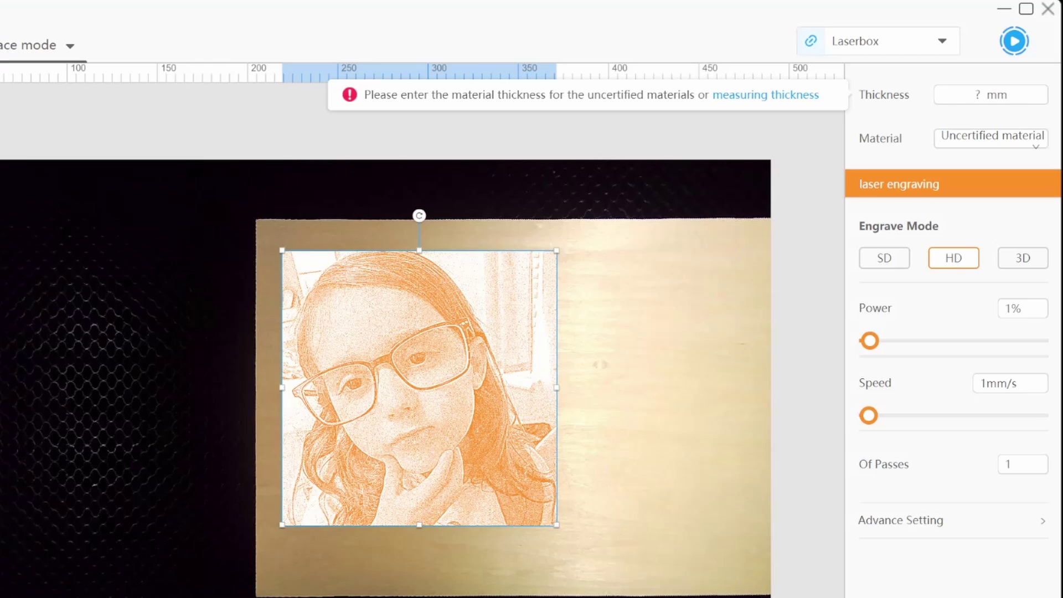
- Enter 3 mm thickness and pick the 3mm Baltic Birch preset (60% power, 265 mm/s, 1 pass)
{"action": "left_click", "coordinate": [971, 95]}
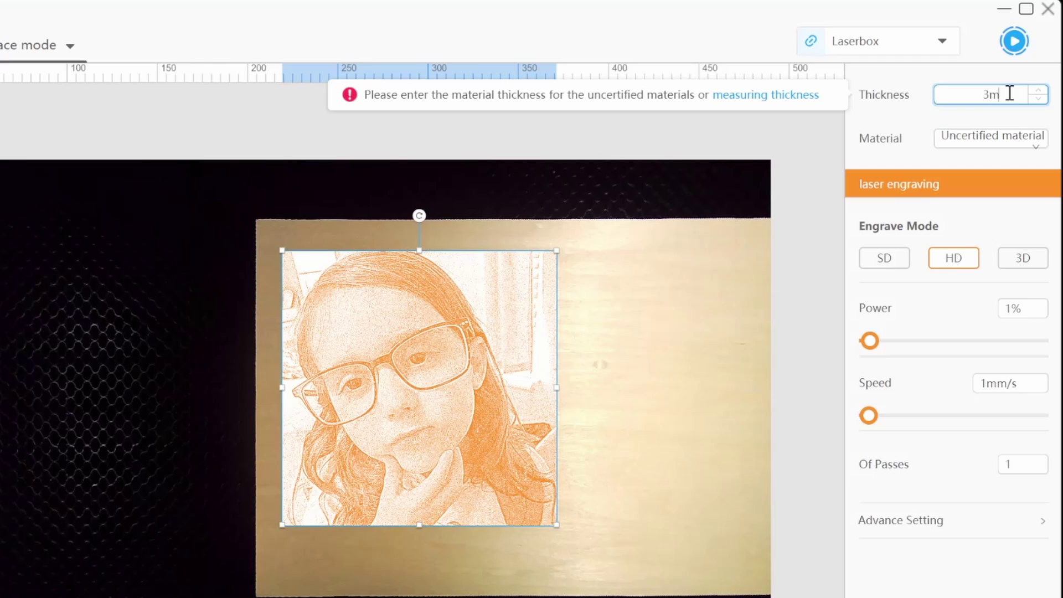
{"action": "type", "text": "3m"}
{"action": "key", "text": "BackSpace"}
{"action": "left_click", "coordinate": [975, 136]}
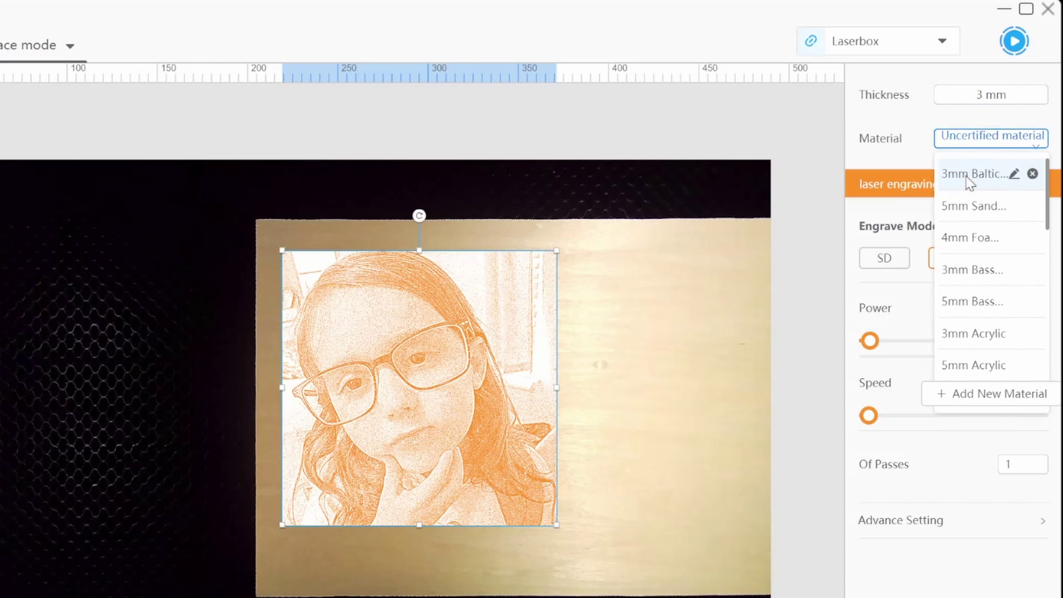
{"action": "left_click", "coordinate": [969, 176]}
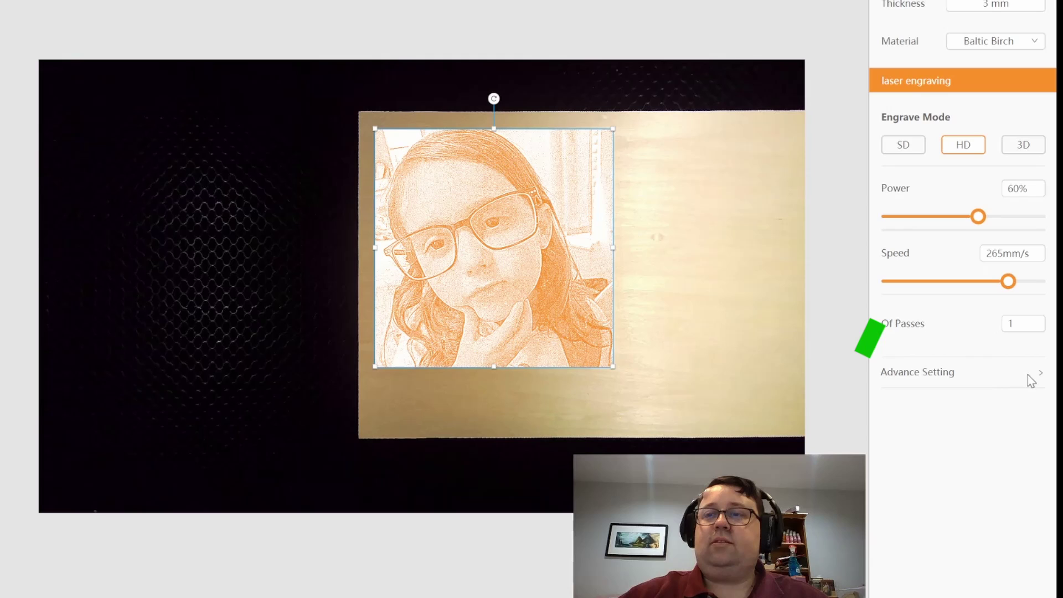
- Try SD, keep HD engraving at 215 lines per cm, and get the 18 min 52 sec estimate
{"action": "left_click", "coordinate": [1042, 520]}
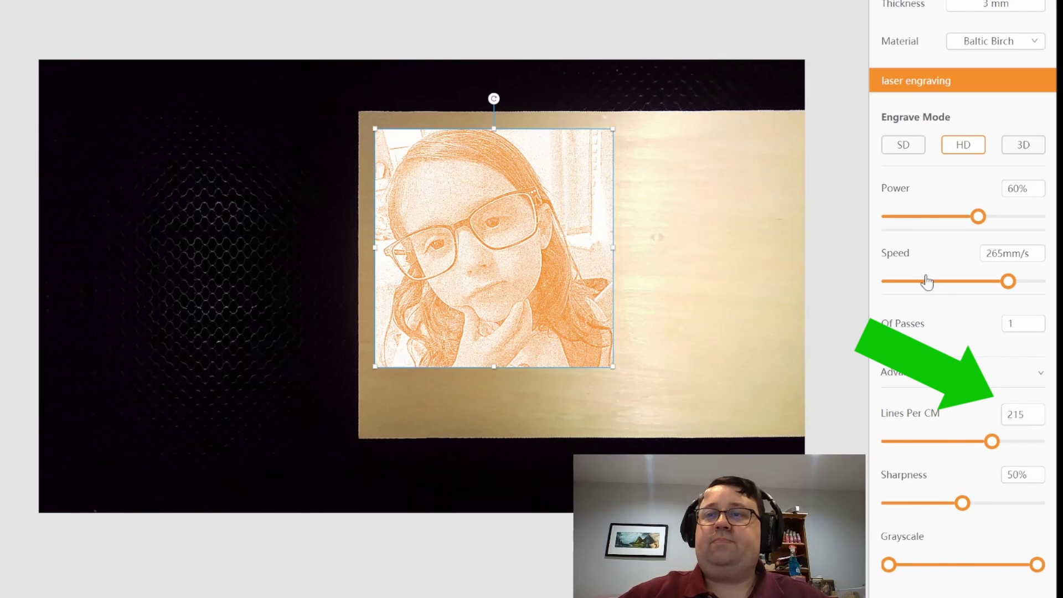
{"action": "left_click", "coordinate": [909, 147]}
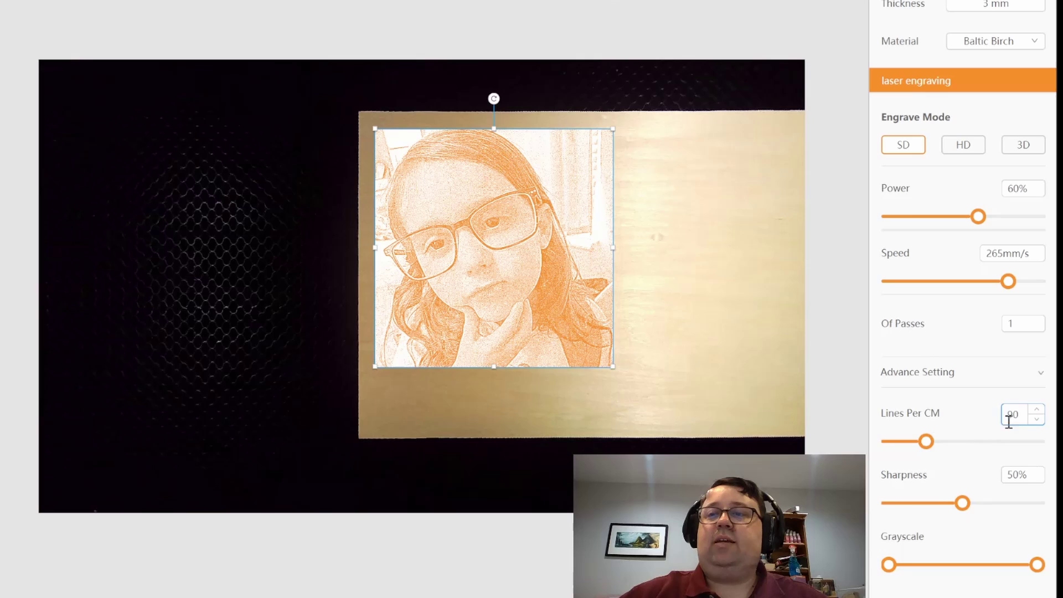
{"action": "left_click", "coordinate": [967, 143]}
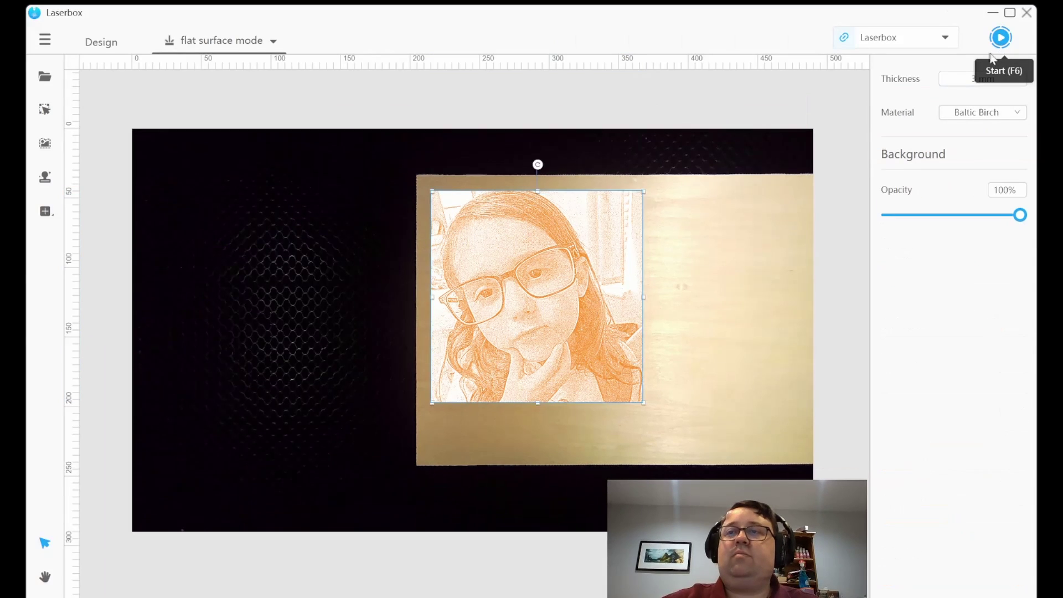
{"action": "left_click", "coordinate": [994, 52]}
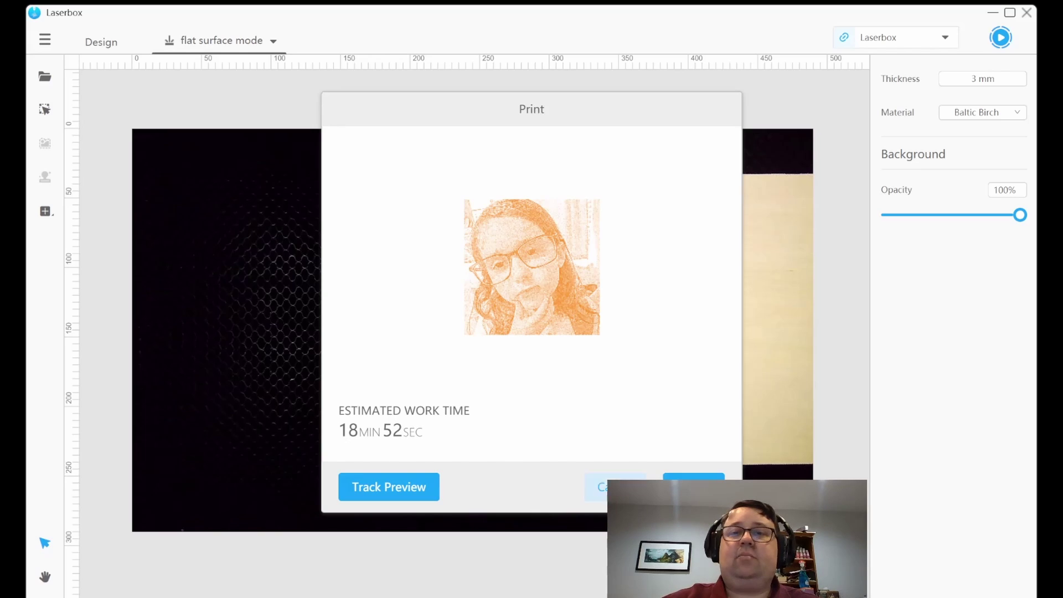
- Cancel printing and switch the photo to SD engraving at 151 lines per cm
{"action": "left_click", "coordinate": [597, 487]}
{"action": "left_click", "coordinate": [601, 275]}
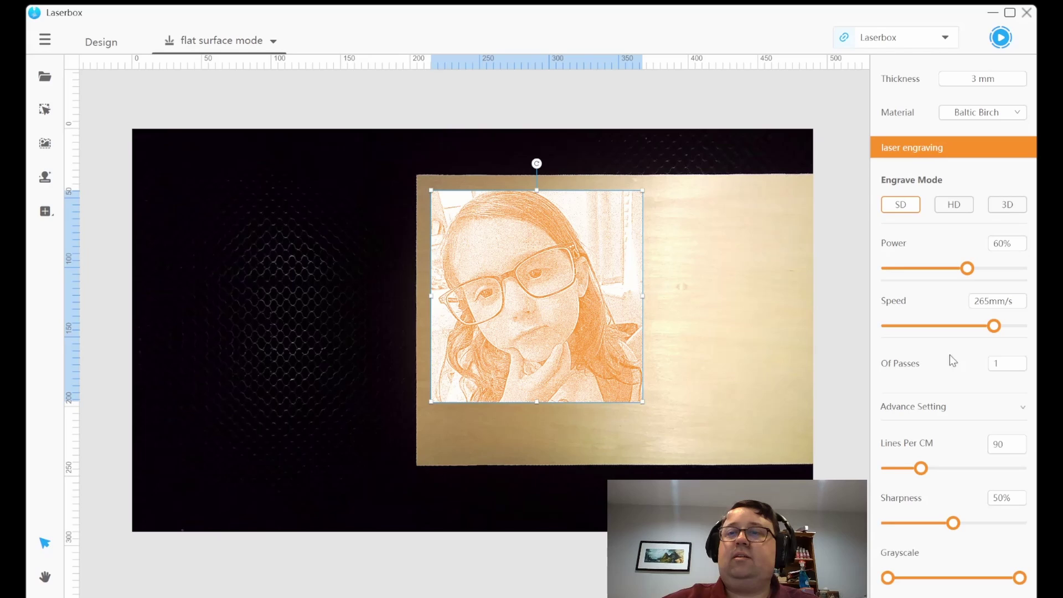
{"action": "left_click", "coordinate": [954, 204]}
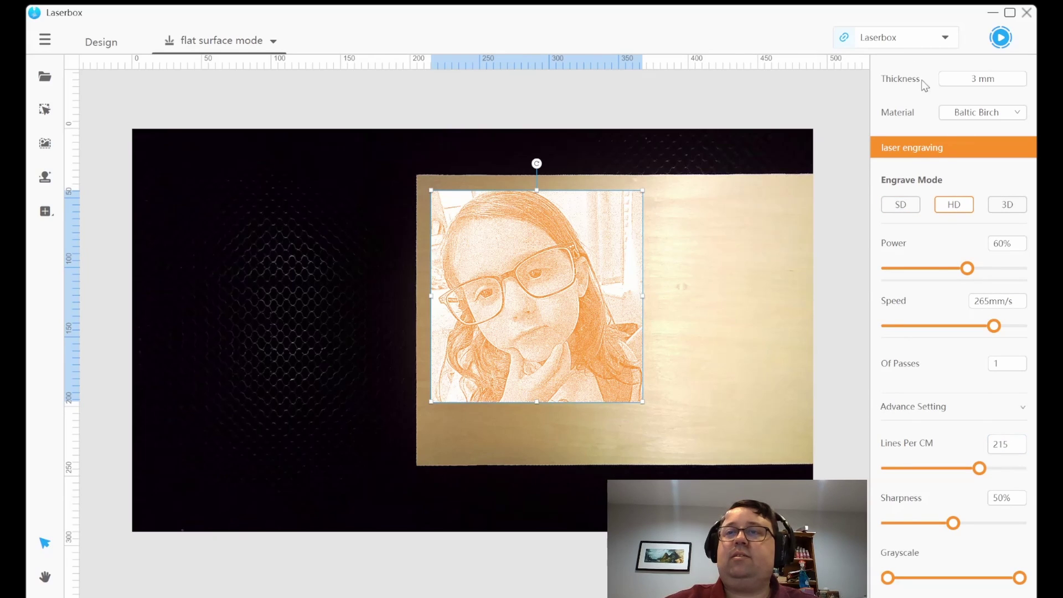
{"action": "left_click", "coordinate": [696, 260]}
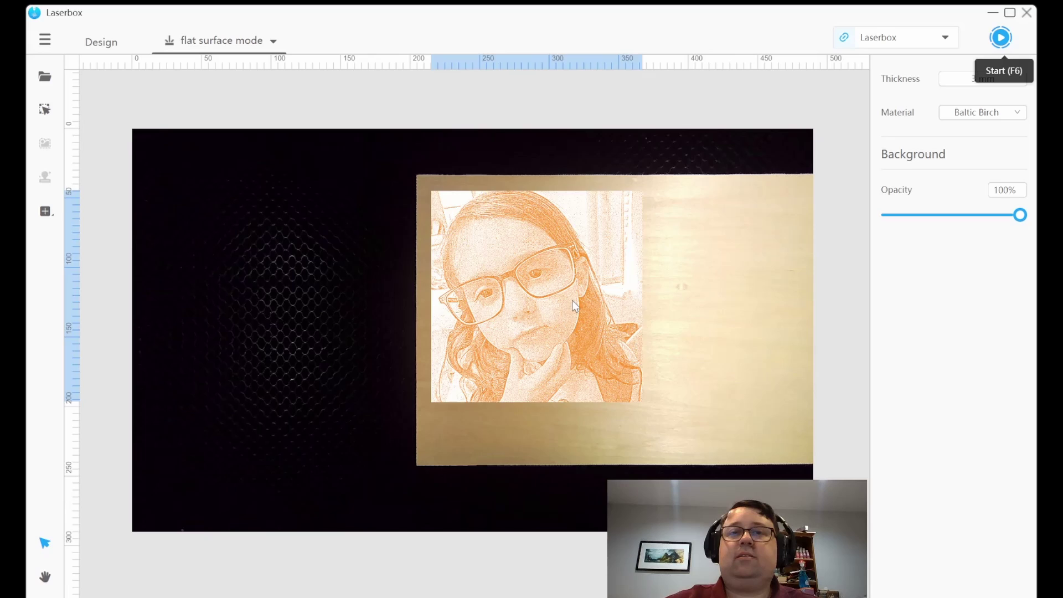
{"action": "key", "text": "F6"}
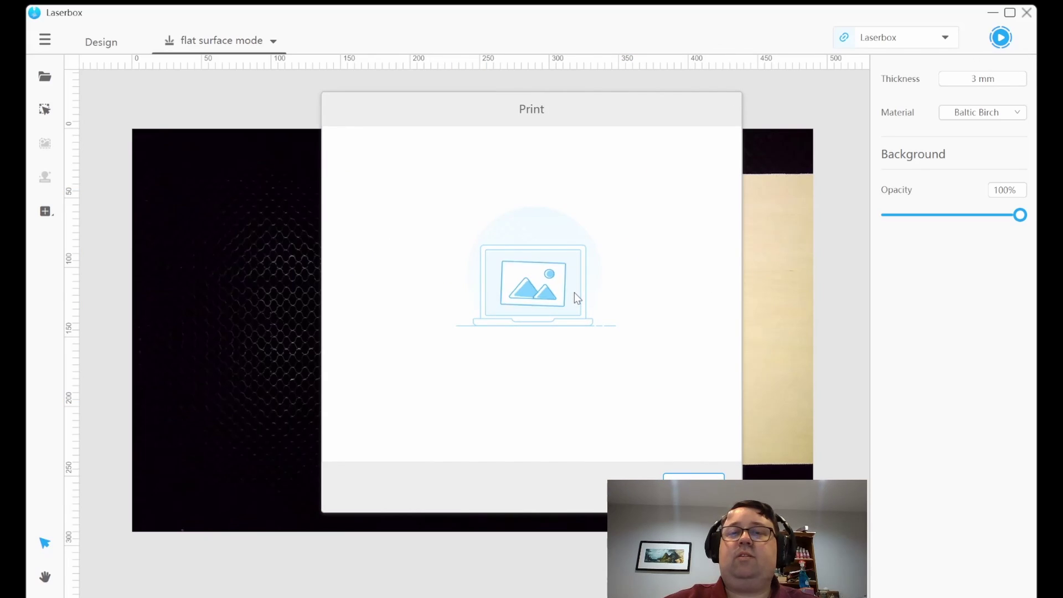
{"action": "key", "text": "Escape"}
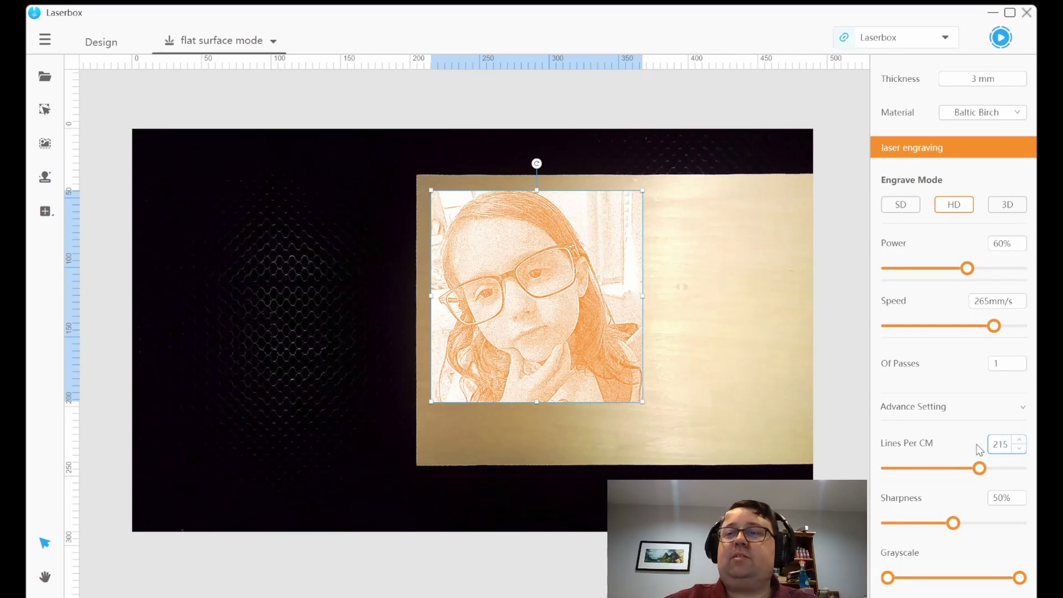
{"action": "left_click", "coordinate": [901, 205]}
{"action": "left_click_drag", "start_coordinate": [1021, 467], "coordinate": [950, 469]}
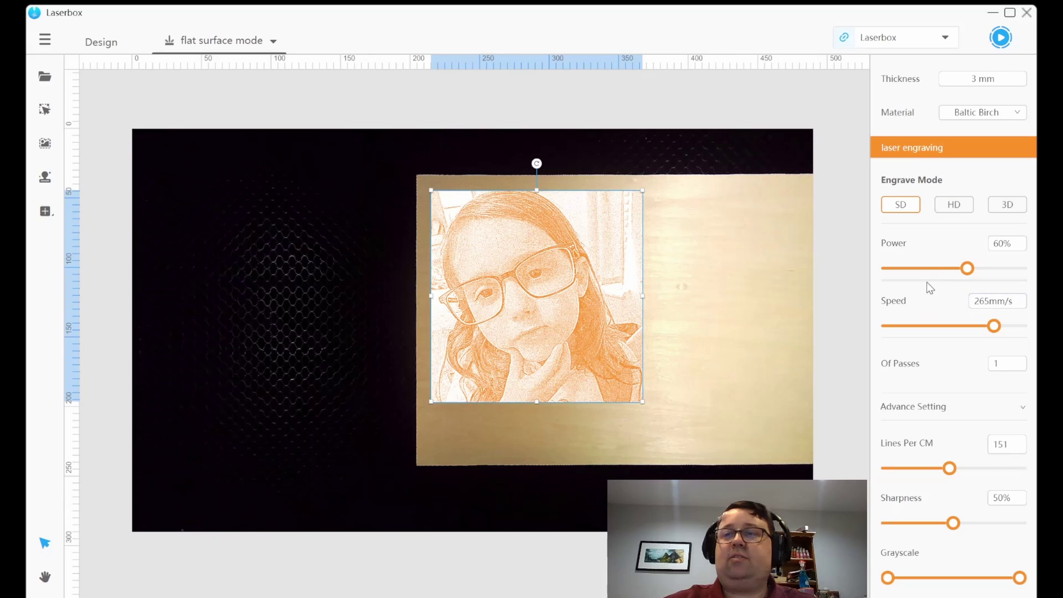
- Scroll up on the canvas to view the square outline on the wood beside the photo
{"action": "scroll", "coordinate": [983, 300], "scroll_direction": "up", "scroll_amount": 2}
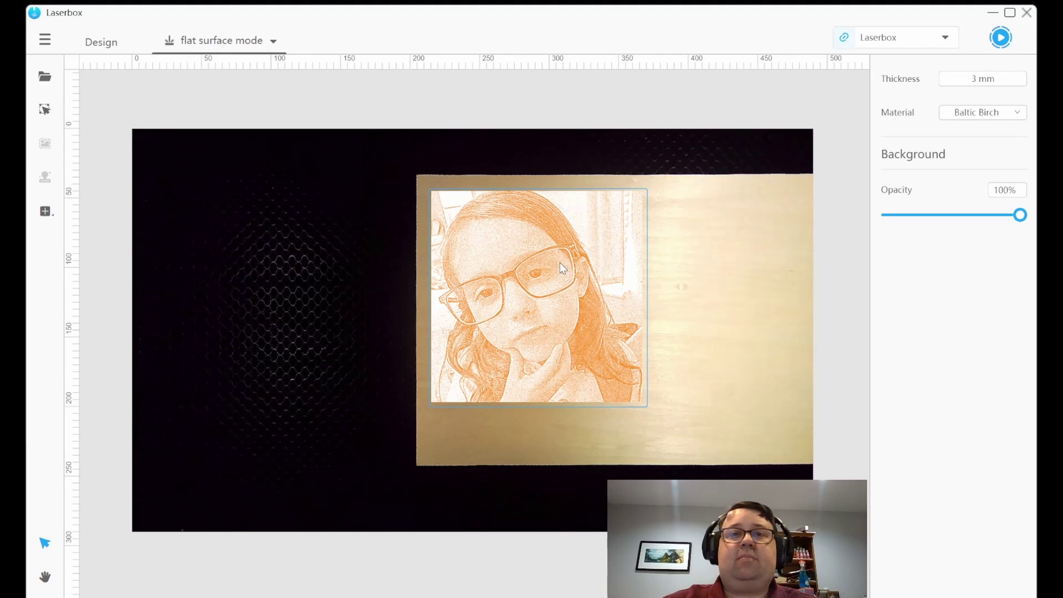
- Switch the square outline to laser cutting at 50% power, 6 mm/s, one pass
{"action": "left_click_drag", "start_coordinate": [558, 263], "coordinate": [355, 318]}
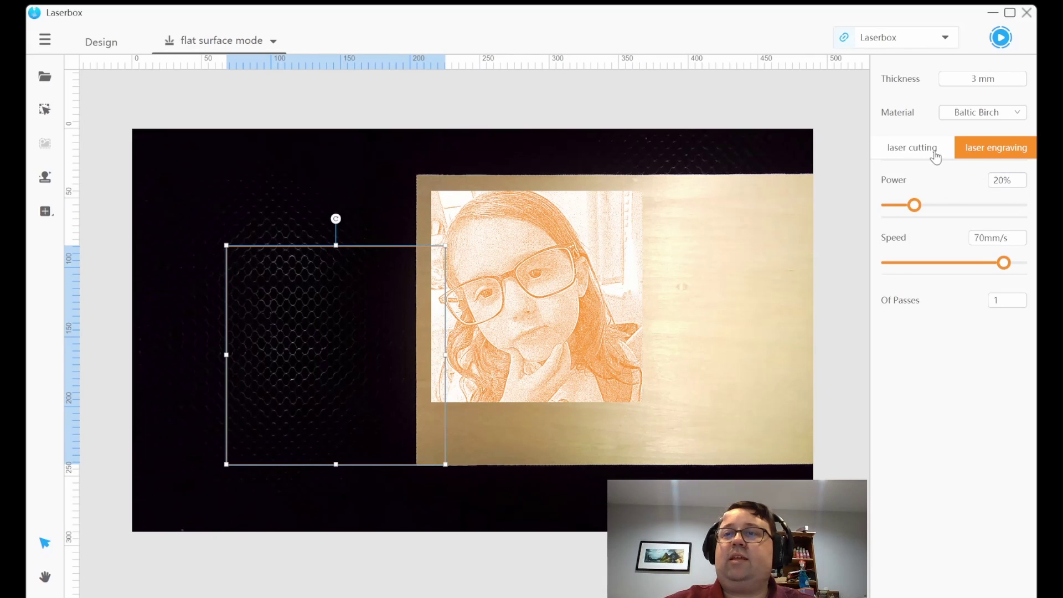
{"action": "left_click", "coordinate": [923, 149]}
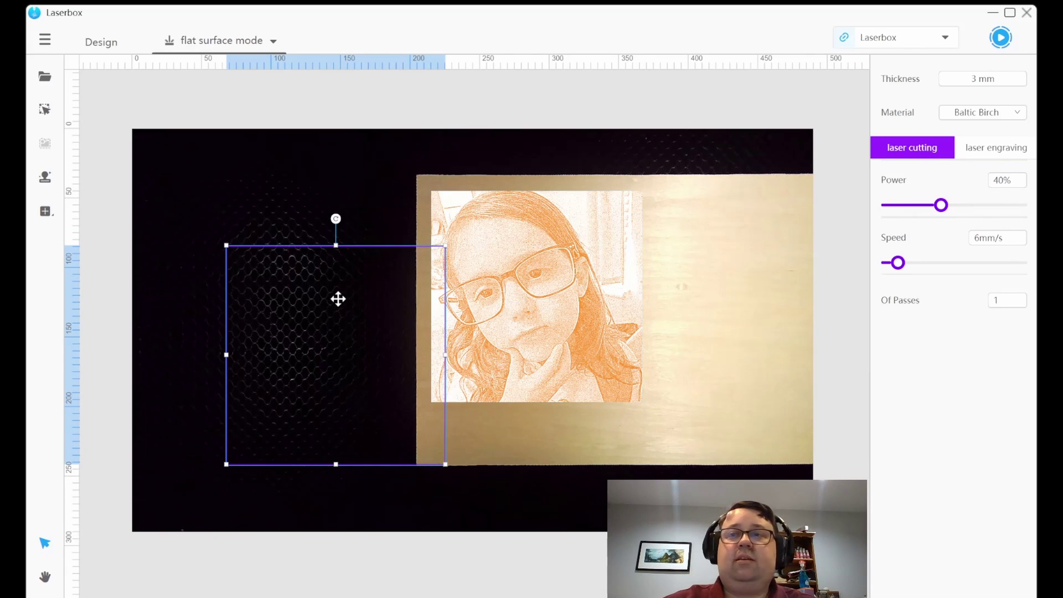
{"action": "double_click", "coordinate": [997, 178]}
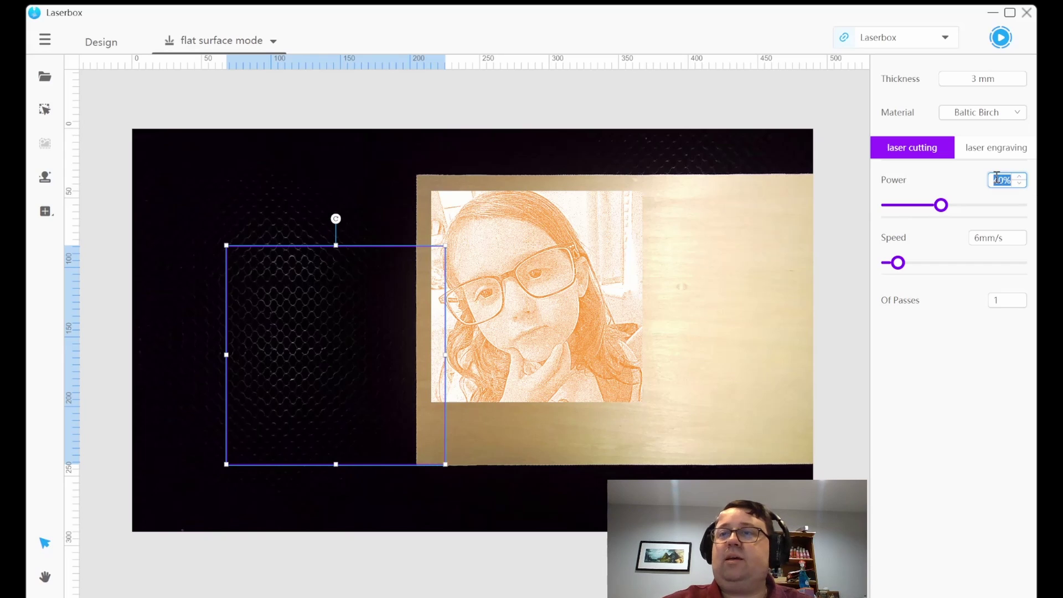
{"action": "type", "text": "50"}
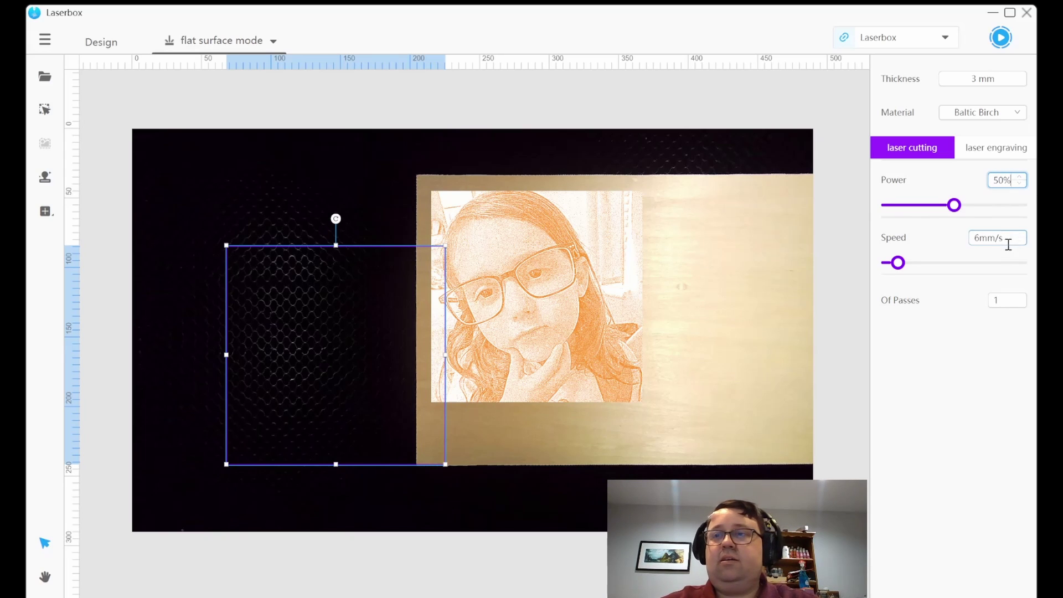
{"action": "double_click", "coordinate": [979, 237]}
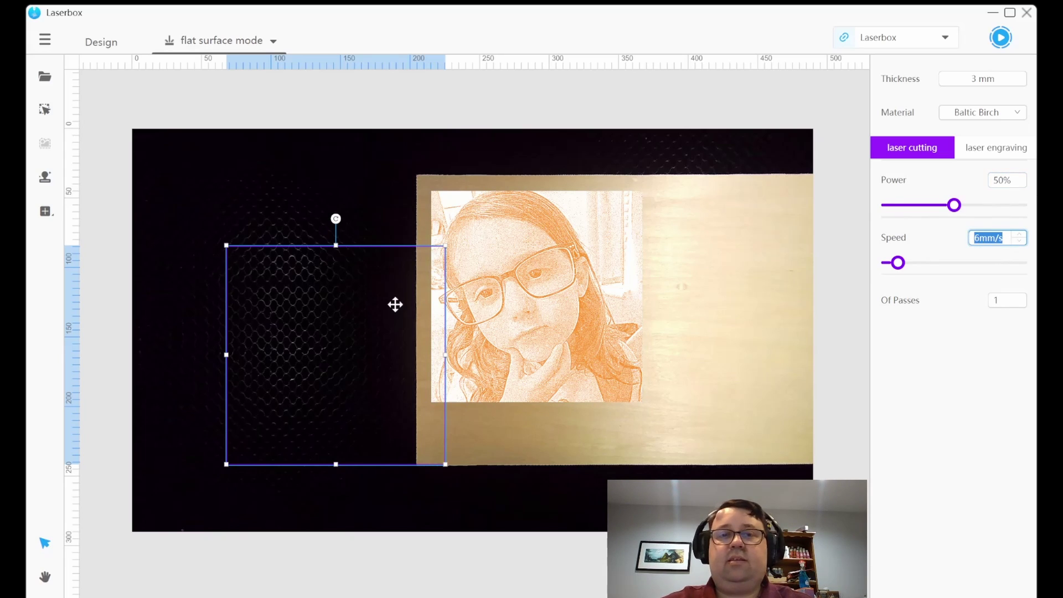
{"action": "left_click", "coordinate": [1015, 309]}
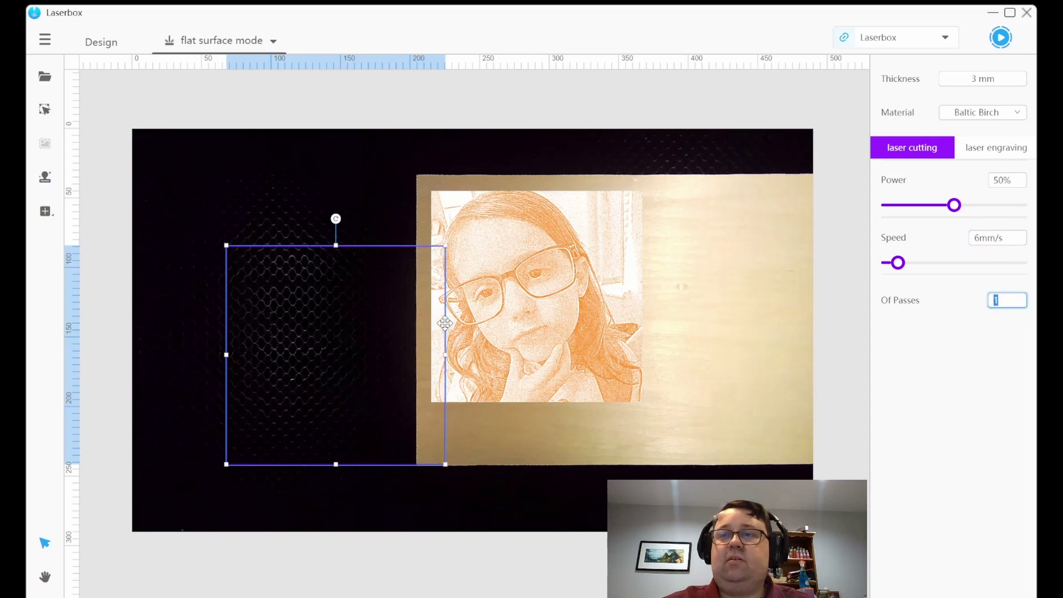
- Move the outline toward the photo and resize it to 152 × 152 mm
{"action": "left_click", "coordinate": [275, 281]}
{"action": "left_click_drag", "start_coordinate": [274, 280], "coordinate": [481, 226]}
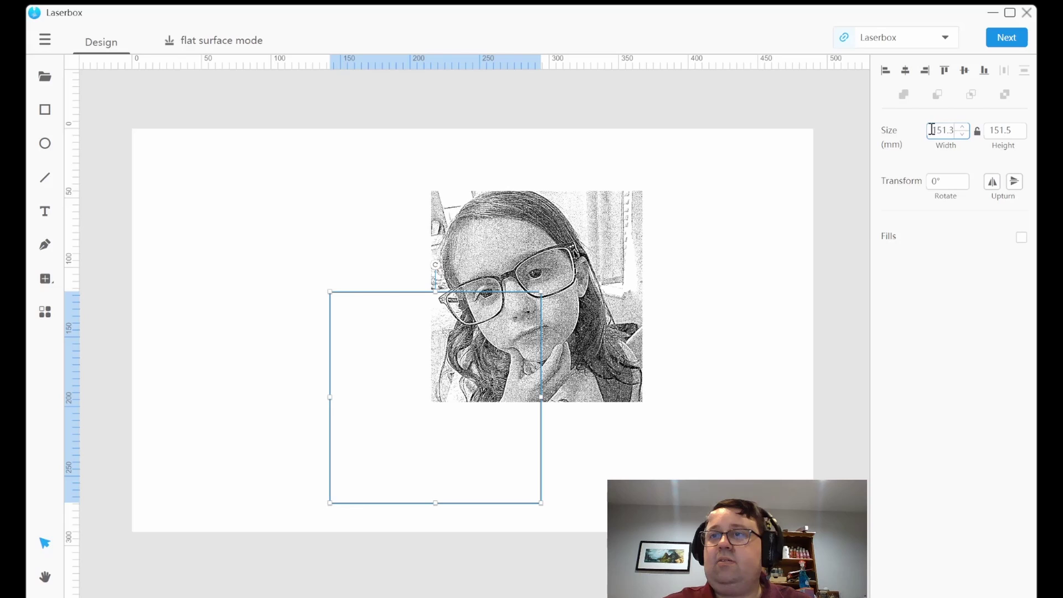
{"action": "left_click_drag", "start_coordinate": [933, 130], "coordinate": [970, 132]}
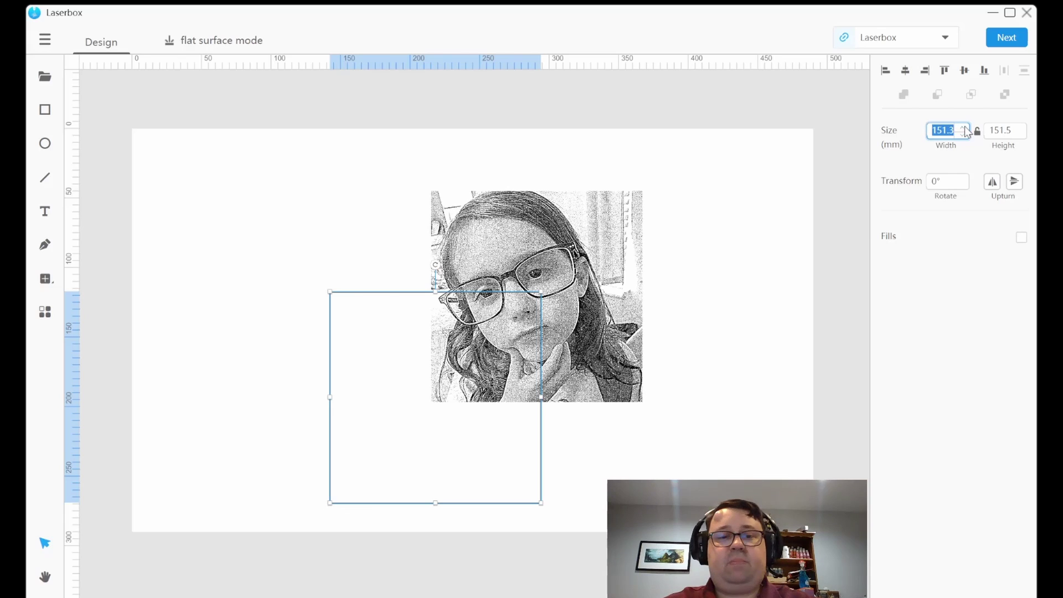
{"action": "type", "text": "152"}
{"action": "left_click", "coordinate": [1003, 130]}
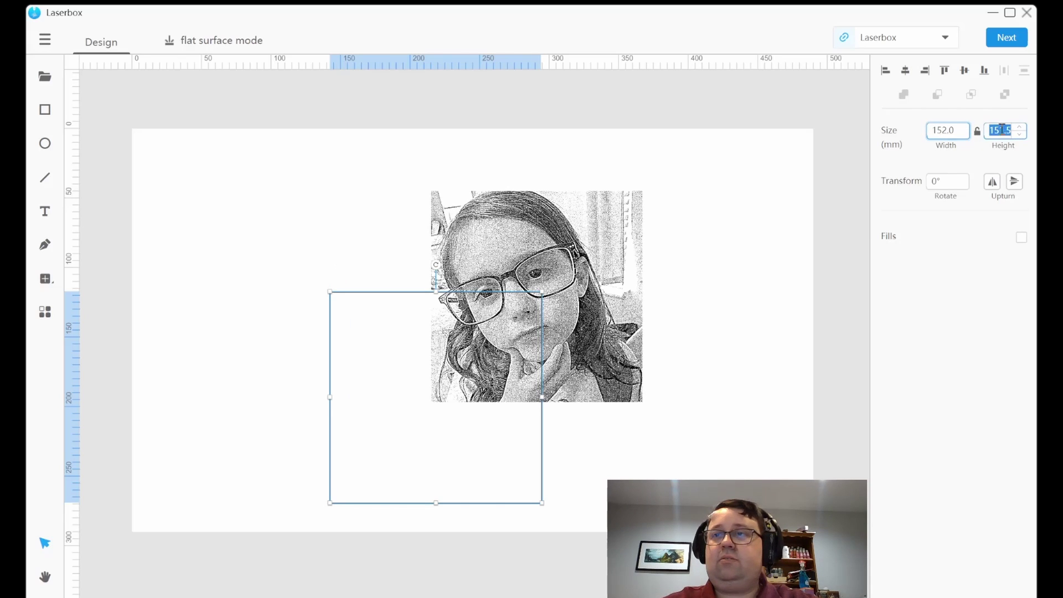
{"action": "left_click", "coordinate": [1003, 129]}
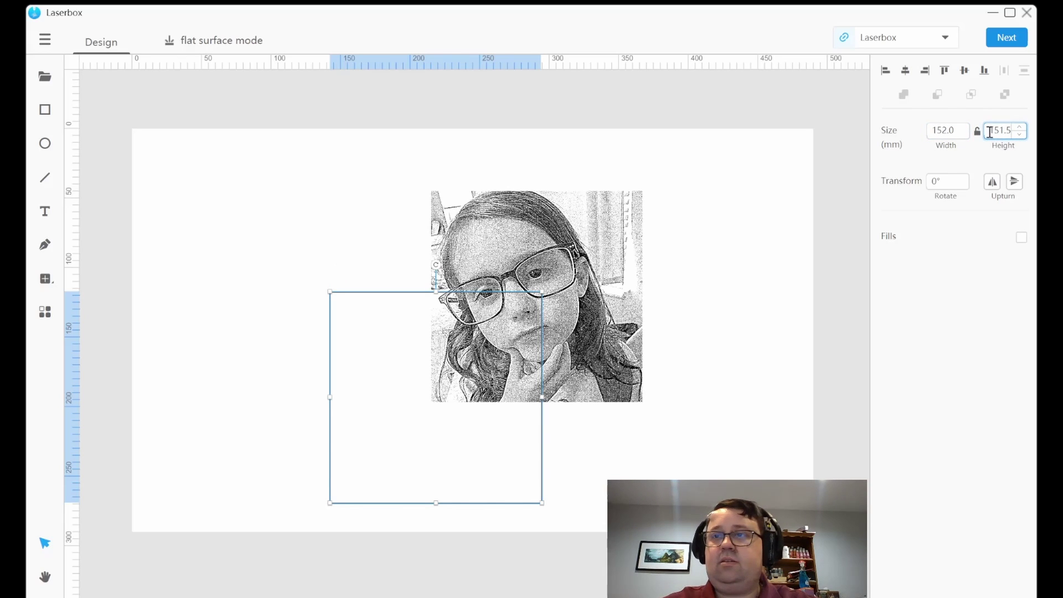
{"action": "left_click_drag", "start_coordinate": [989, 132], "coordinate": [1015, 131]}
{"action": "type", "text": "152"}
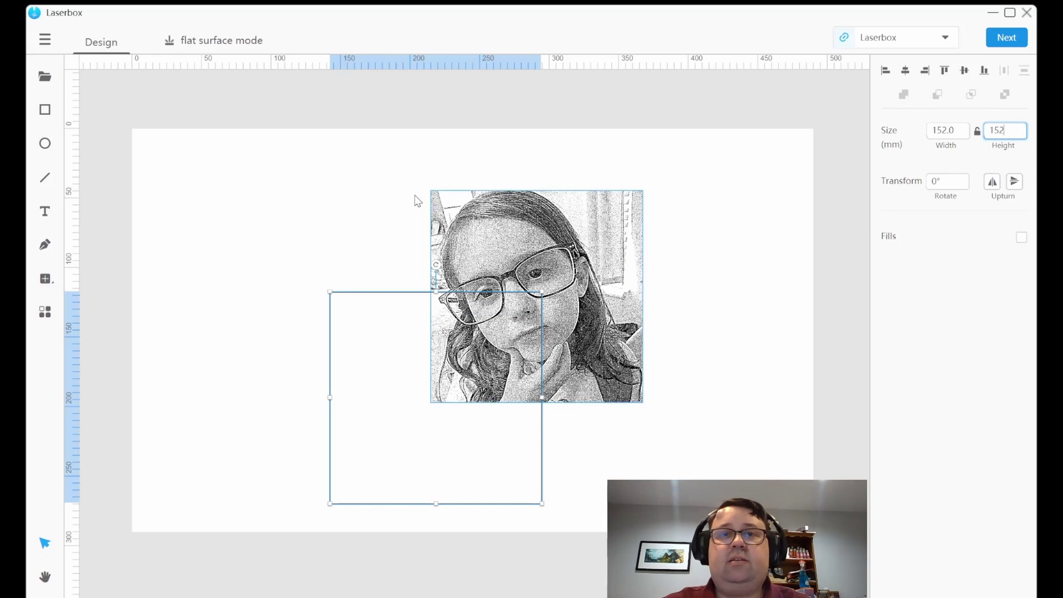
{"action": "left_click", "coordinate": [338, 181]}
- Center the cut outline over the photo in camera view, recheck its cut settings, and start the job
{"action": "left_click", "coordinate": [206, 47]}
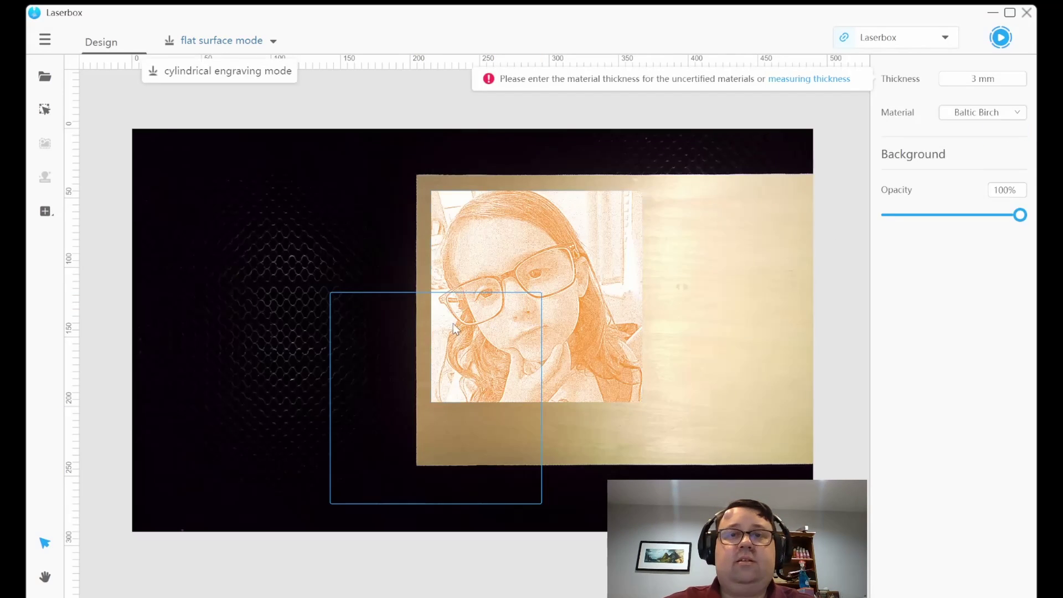
{"action": "left_click_drag", "start_coordinate": [415, 352], "coordinate": [514, 247]}
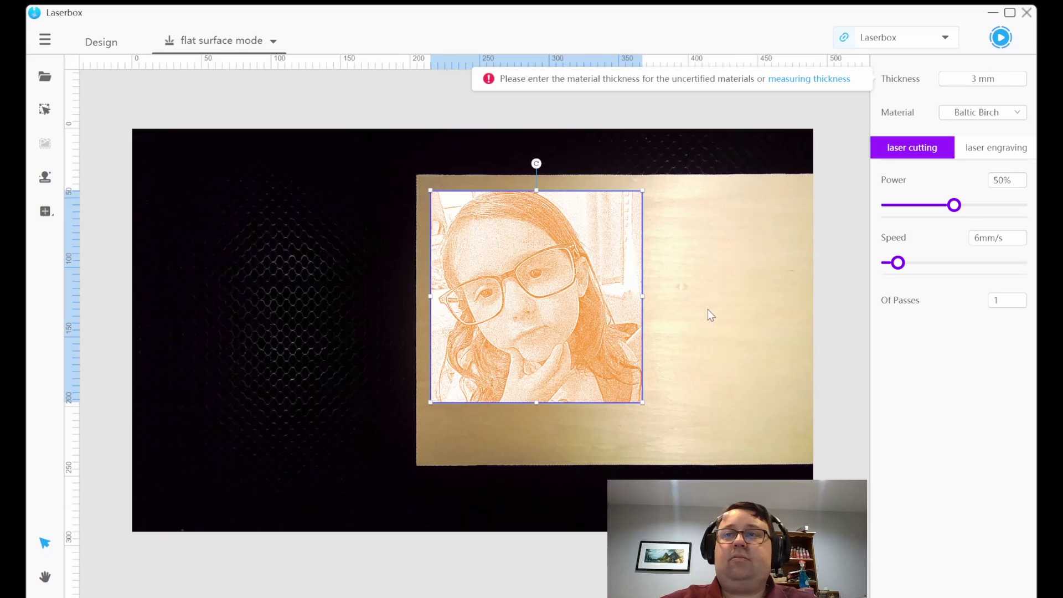
{"action": "left_click", "coordinate": [720, 261]}
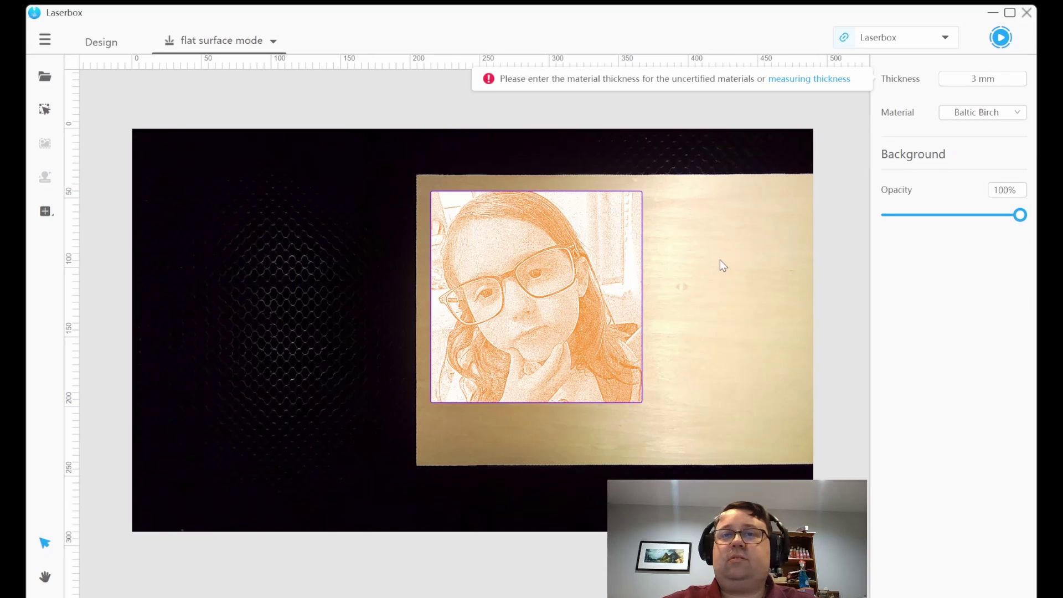
{"action": "left_click", "coordinate": [562, 257]}
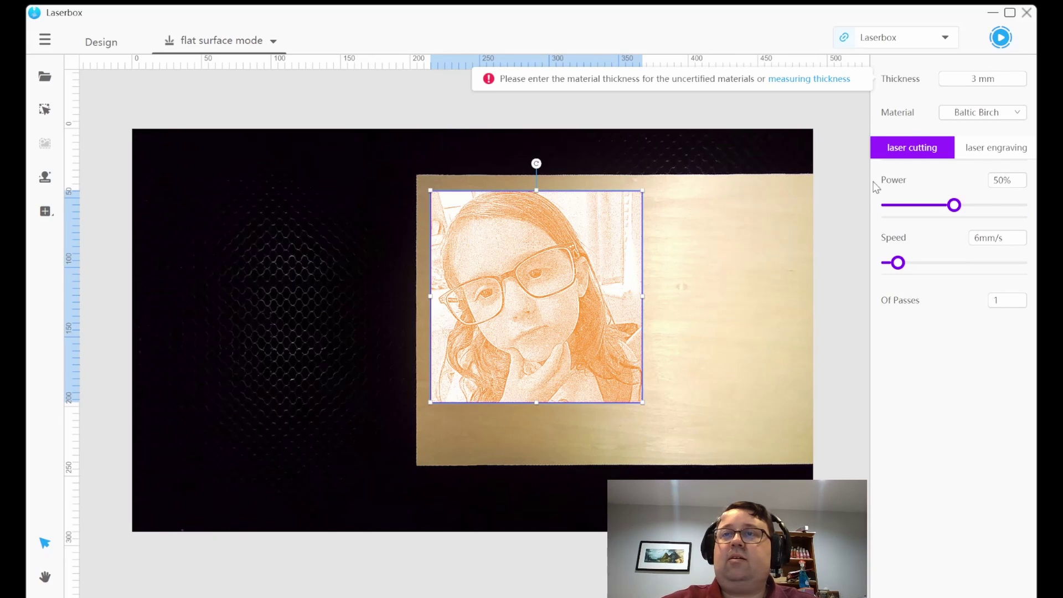
{"action": "left_click", "coordinate": [1001, 38]}
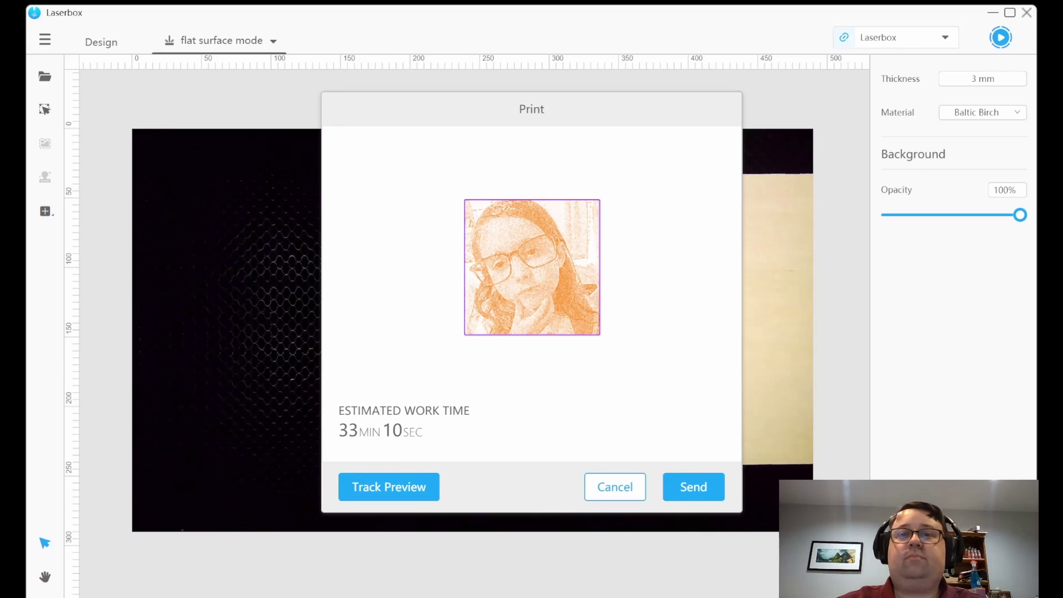
- Send the 33 min 10 sec engrave-and-cut job to the Laserbox
{"action": "left_click", "coordinate": [694, 487]}
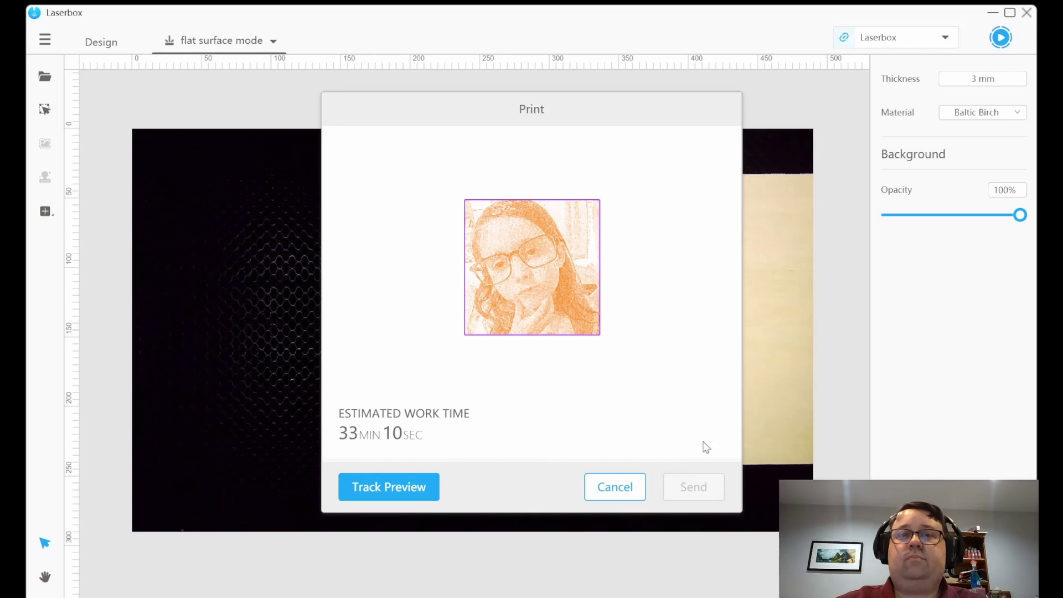